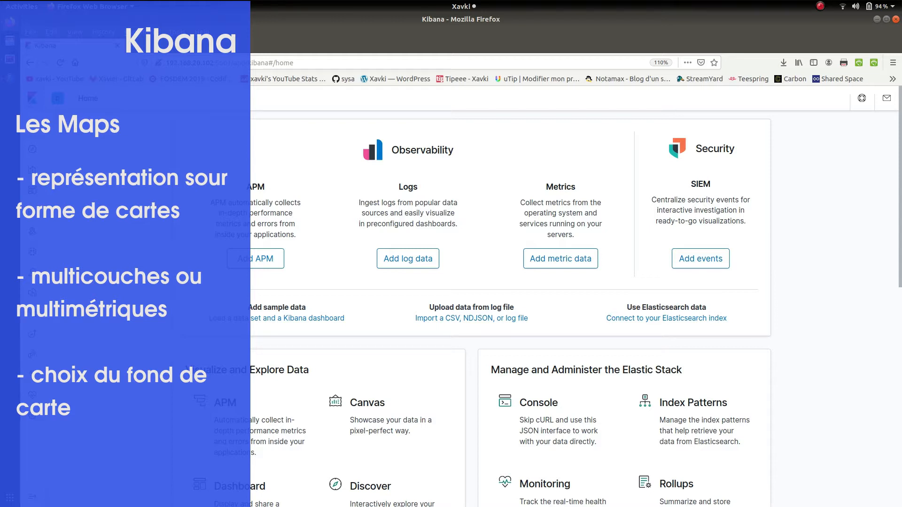
Step: Open the sample data page, and open Discover in a new browser tab
left_click(273, 319)
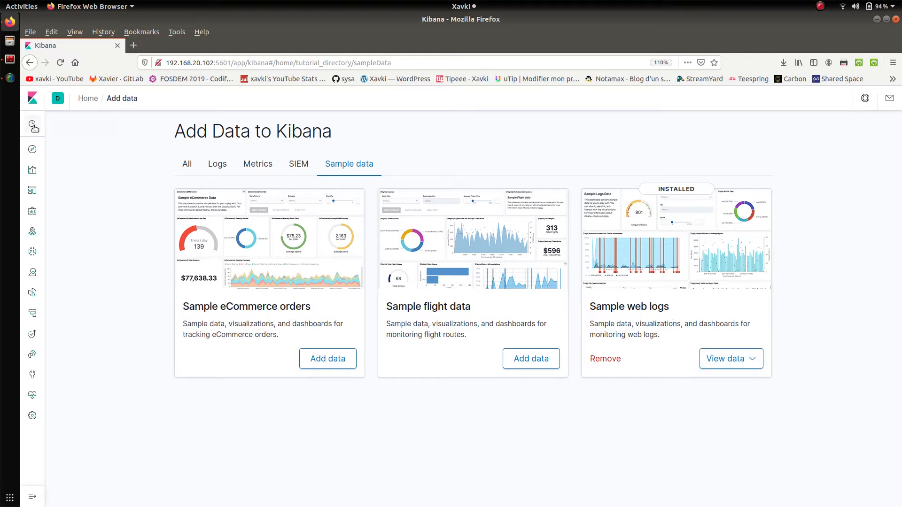
right_click(33, 150)
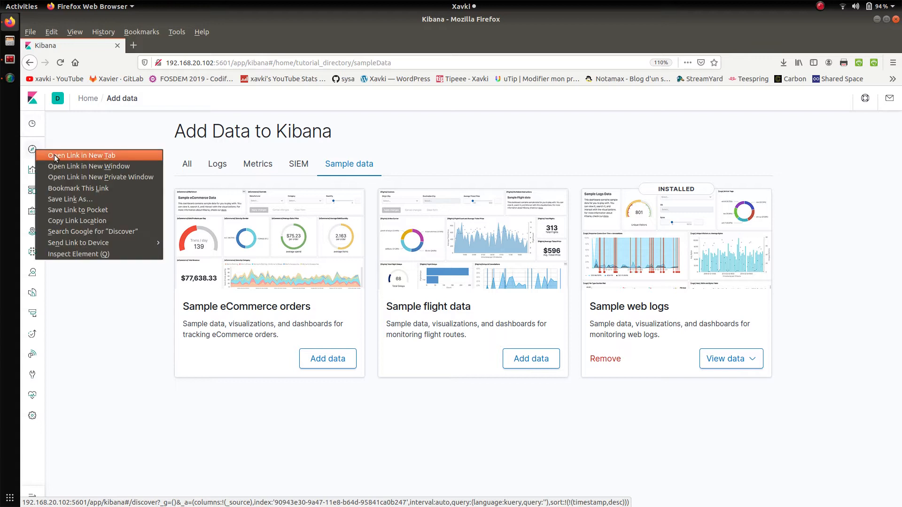
left_click(55, 154)
left_click(187, 44)
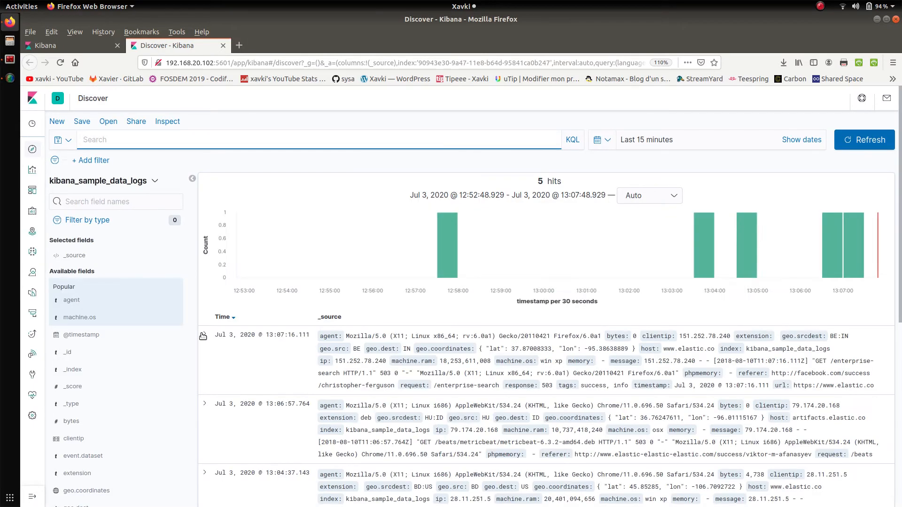
Step: Expand the most recent log document in Discover and examine its geo.coordinates field
left_click(203, 337)
scroll(202, 336, "down", 6)
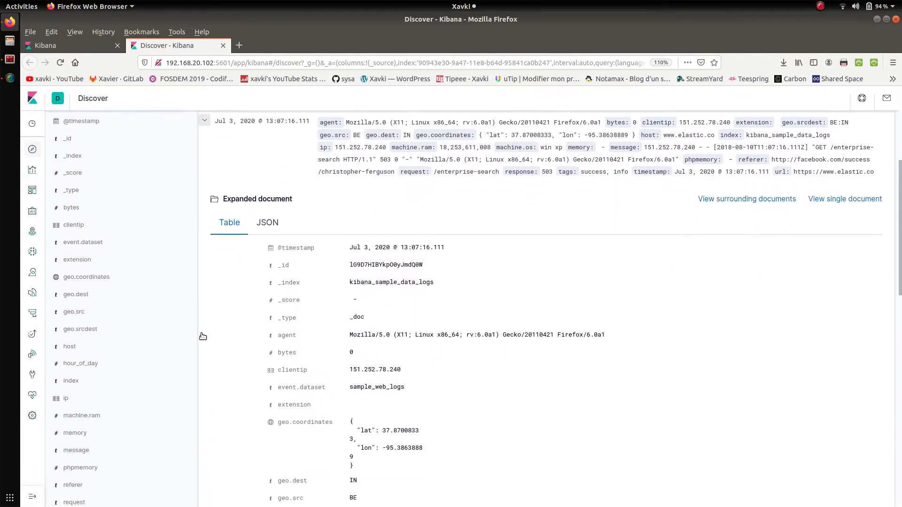
left_click_drag(332, 361, 274, 356)
left_click_drag(382, 396, 272, 373)
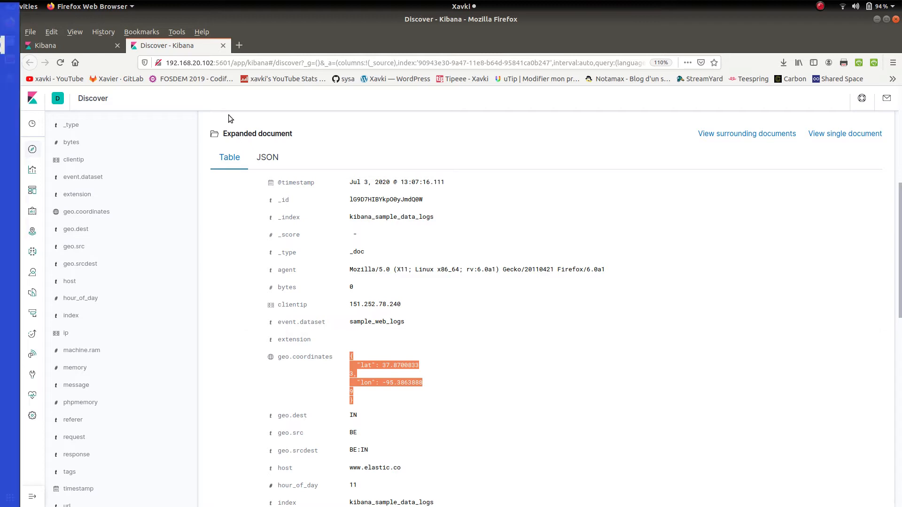
scroll(229, 115, "up", 5)
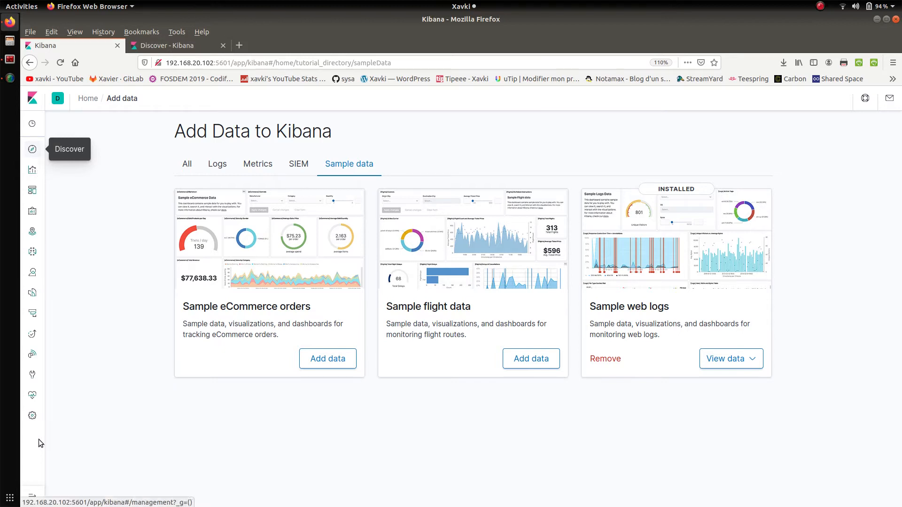
Step: Return to the sample data tab and create a new visualization of the Maps type
left_click(32, 494)
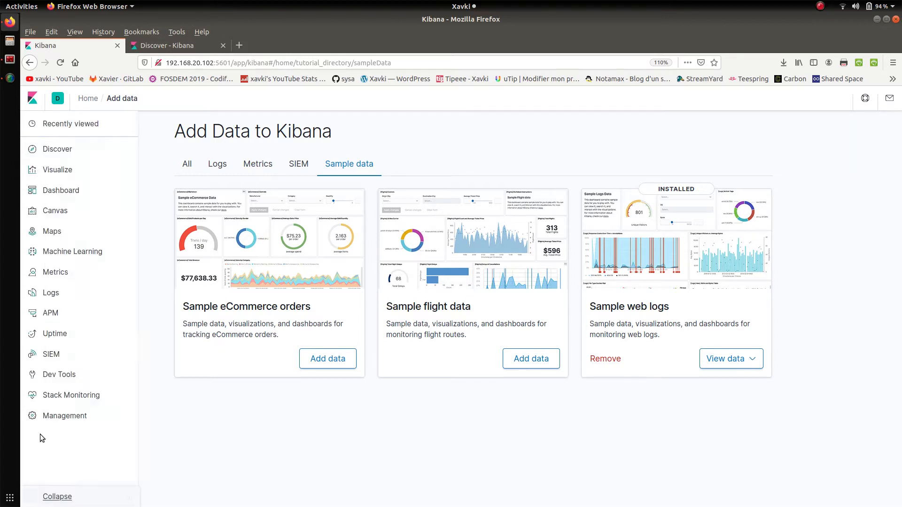
left_click(67, 172)
left_click(640, 157)
left_click(347, 317)
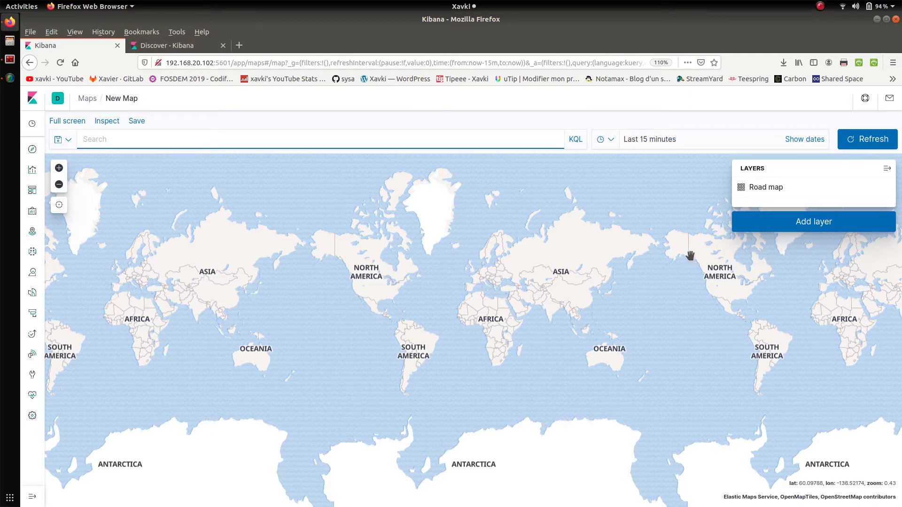
Step: Examine the map's zoom controls and its latitude, longitude and zoom settings
left_click(59, 168)
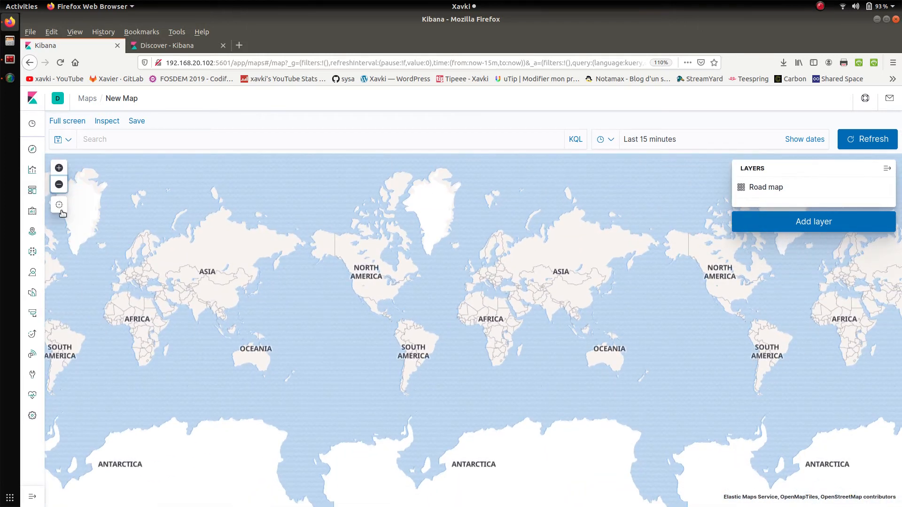
left_click(59, 204)
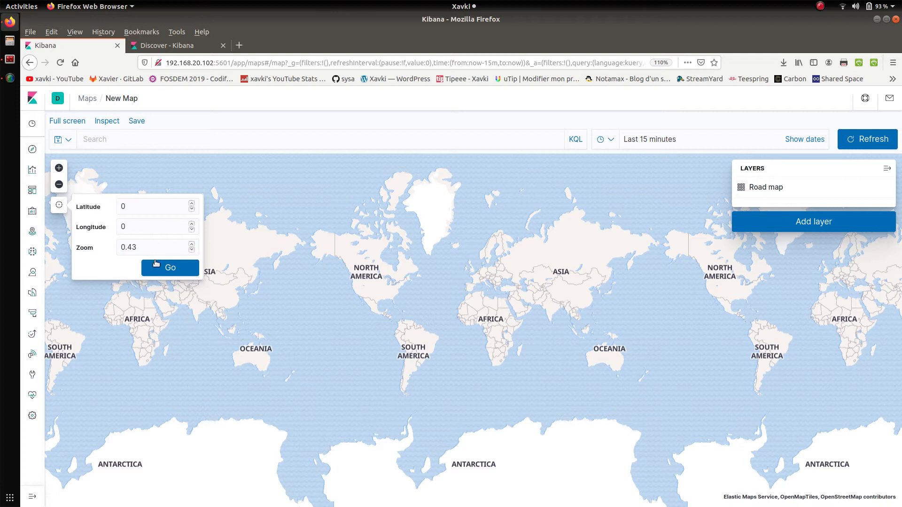
left_click(267, 250)
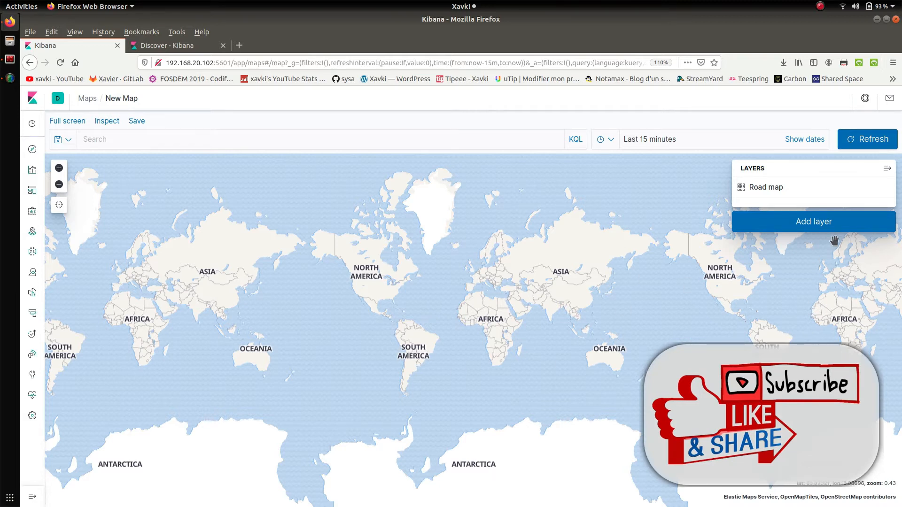
Step: Preview the Road map and Road map - desaturated tile services on the base layer, and set it to Road map - dark
mouse_move(880, 185)
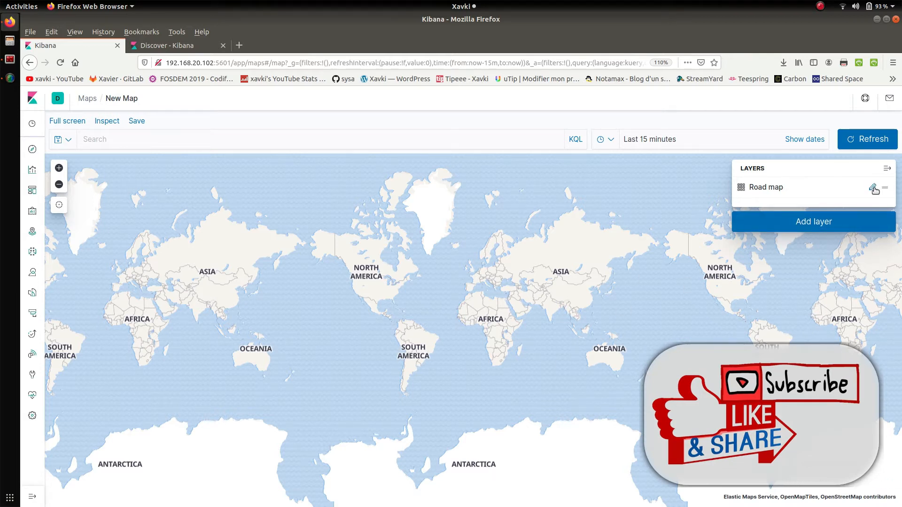
left_click(873, 189)
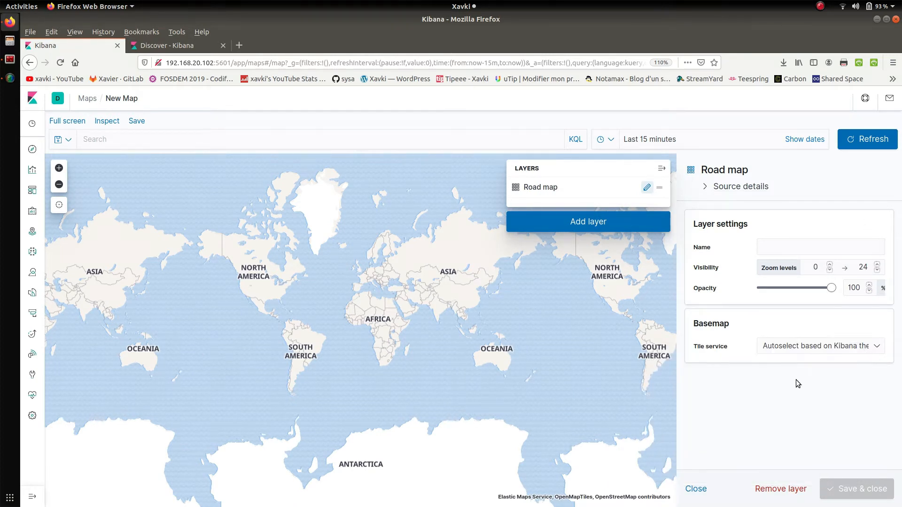
mouse_move(832, 287)
left_mouse_down()
mouse_move(797, 288)
mouse_move(831, 288)
left_mouse_up()
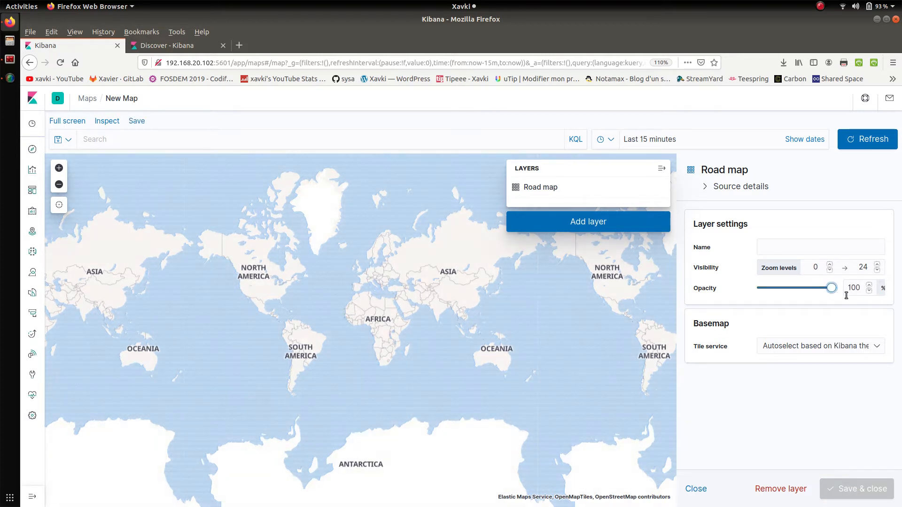
left_click(857, 346)
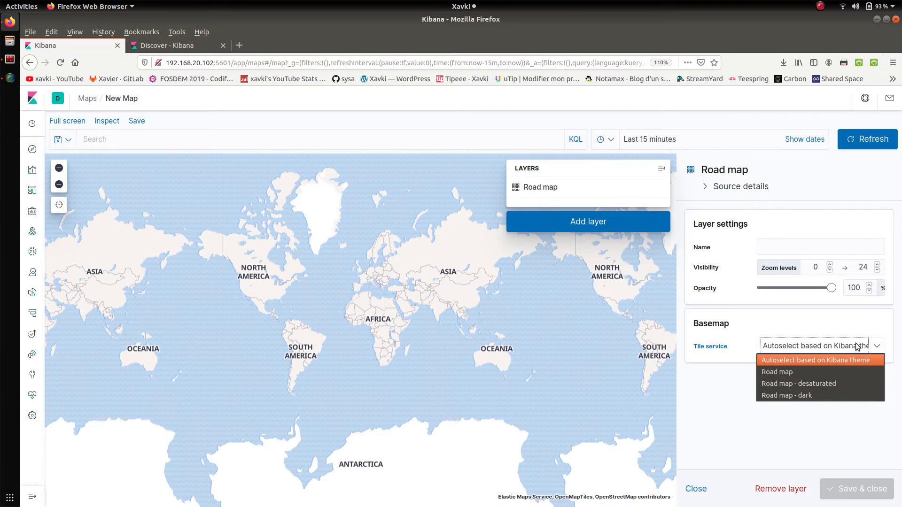
left_click(812, 374)
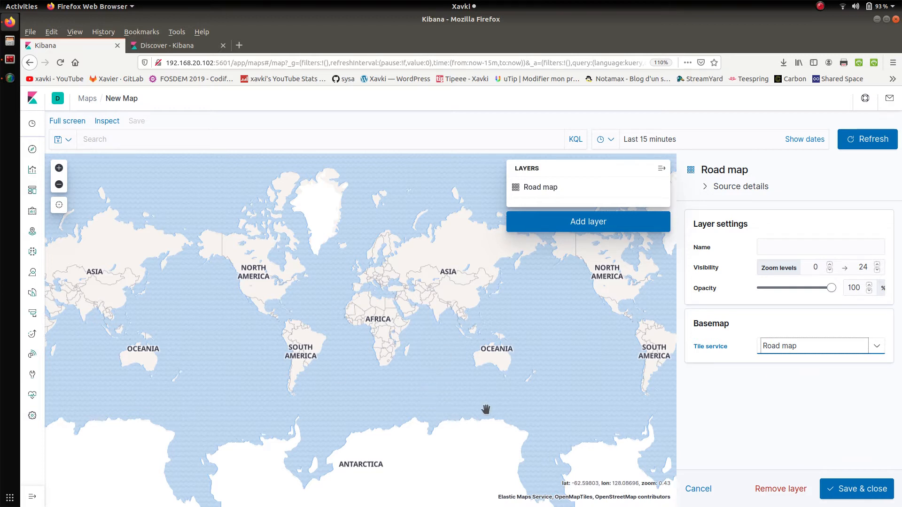
left_click(802, 348)
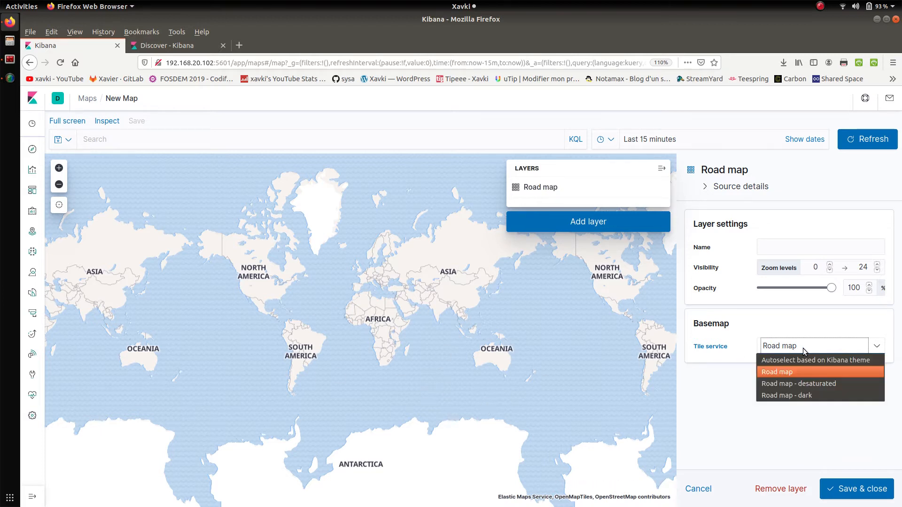
left_click(802, 382)
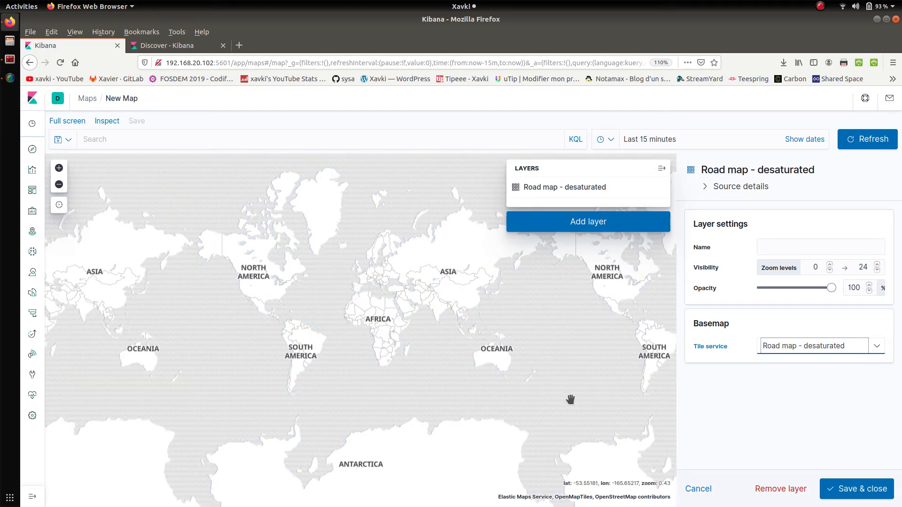
left_click(808, 343)
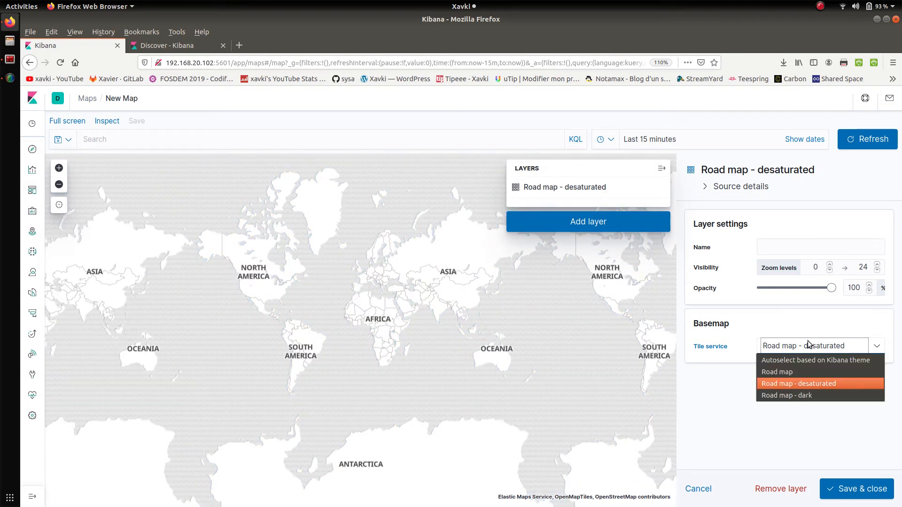
left_click(802, 395)
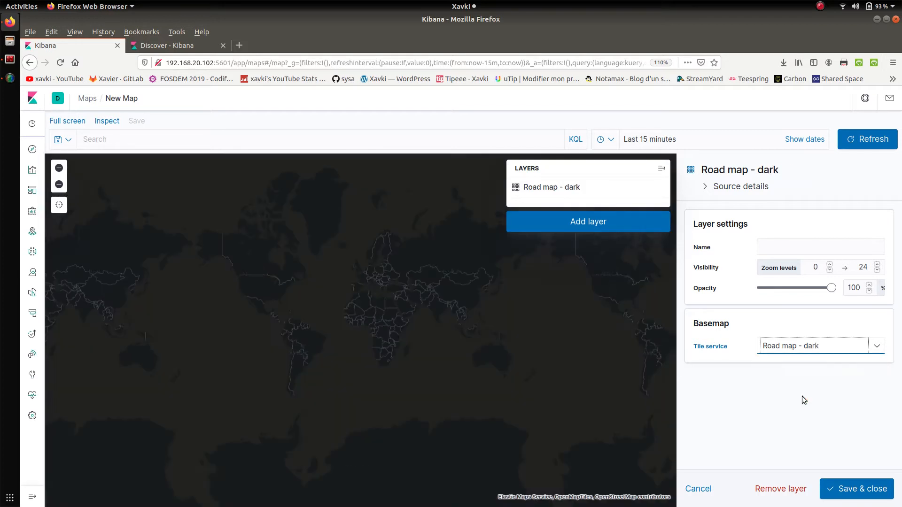
Step: Set the dark base layer's opacity to 83% and save its layer settings
left_click(59, 169)
left_click_drag(246, 268, 400, 332)
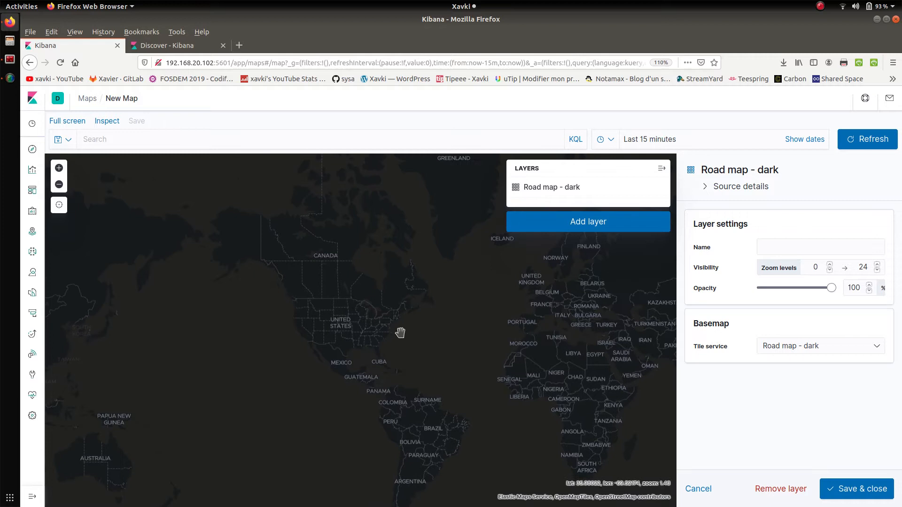
left_click(59, 165)
left_click_drag(242, 240, 262, 302)
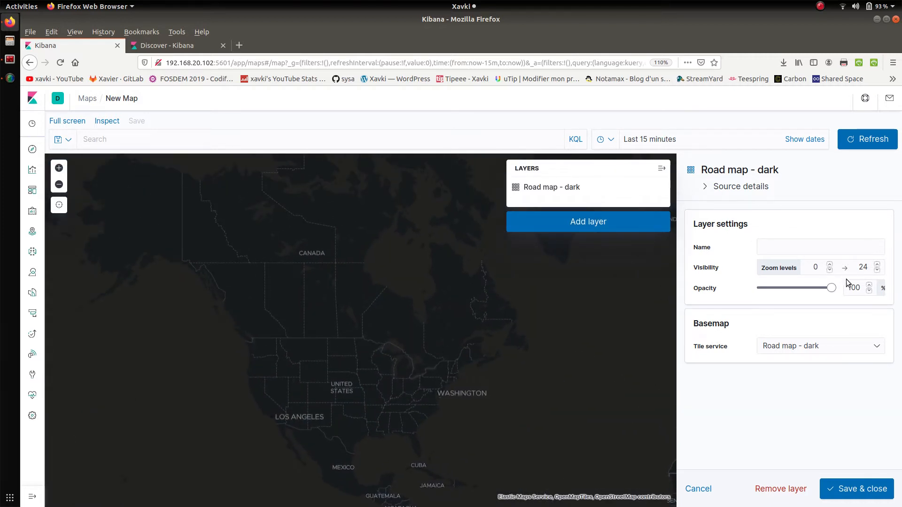
mouse_move(832, 290)
left_mouse_down()
mouse_move(800, 292)
mouse_move(819, 290)
left_mouse_up()
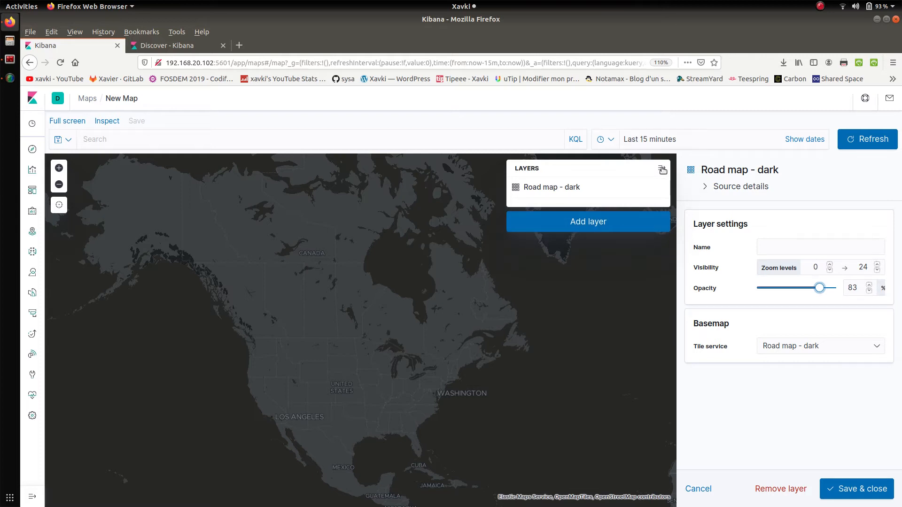
left_click(866, 489)
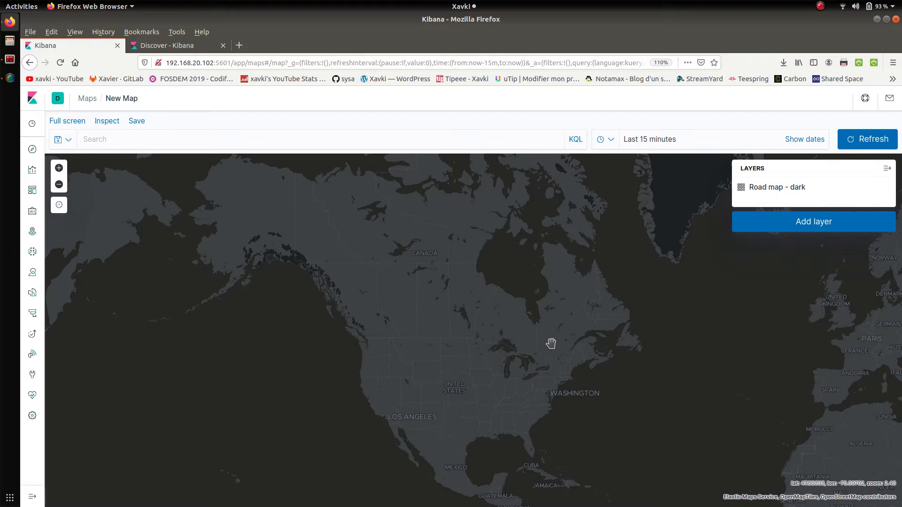
Step: Start a new Documents layer based on the kibana_sample_data_logs index pattern
left_click(815, 222)
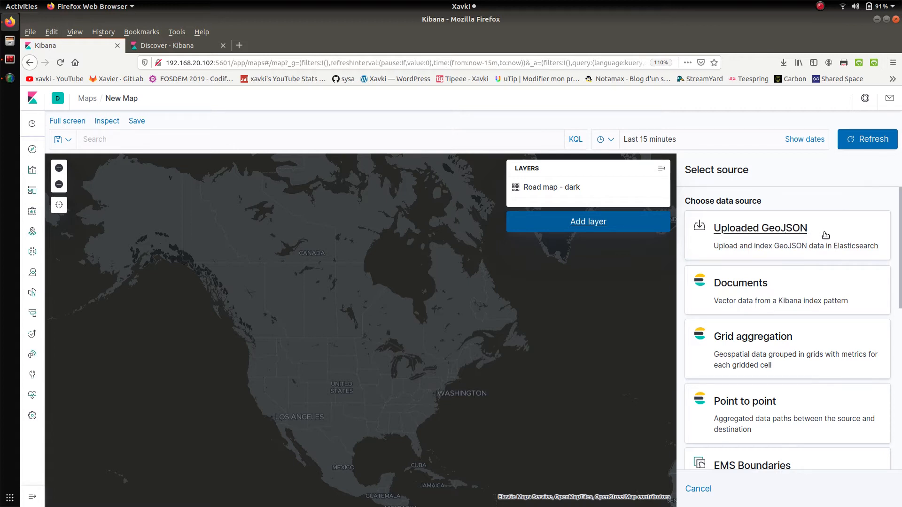
left_click(759, 288)
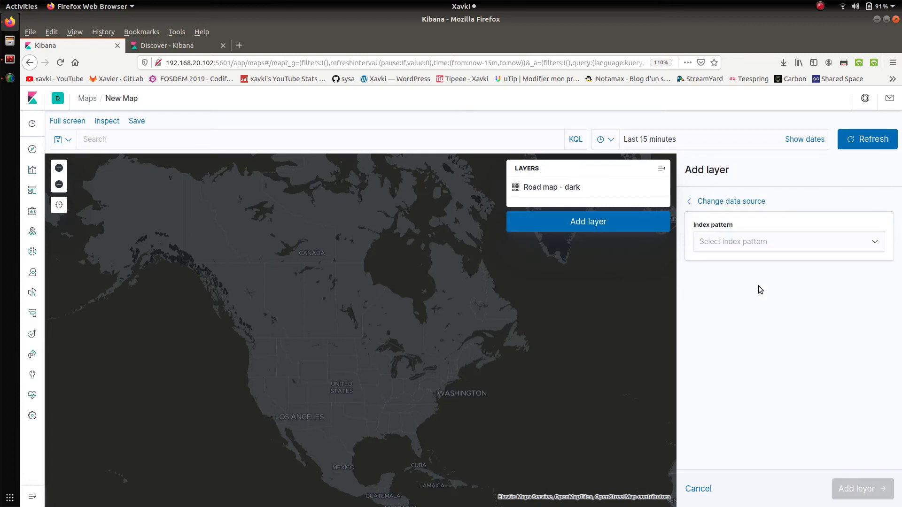
left_click(806, 242)
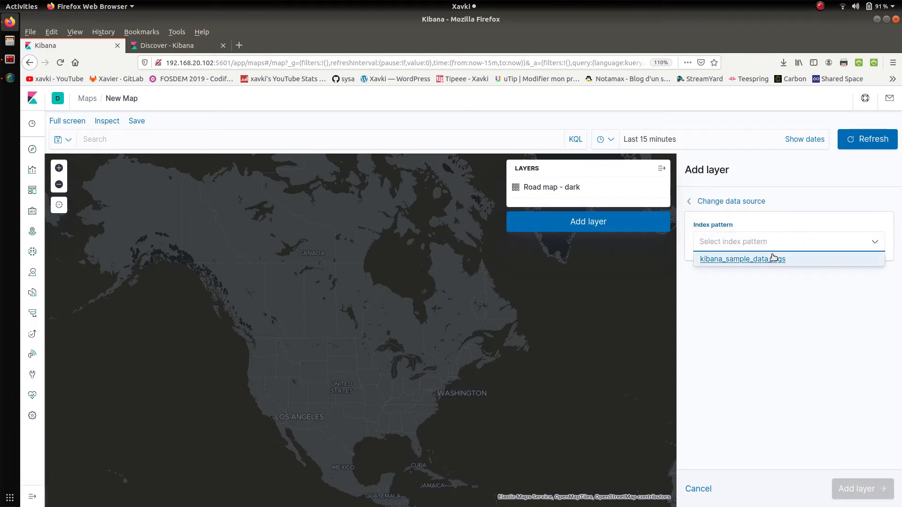
left_click(773, 259)
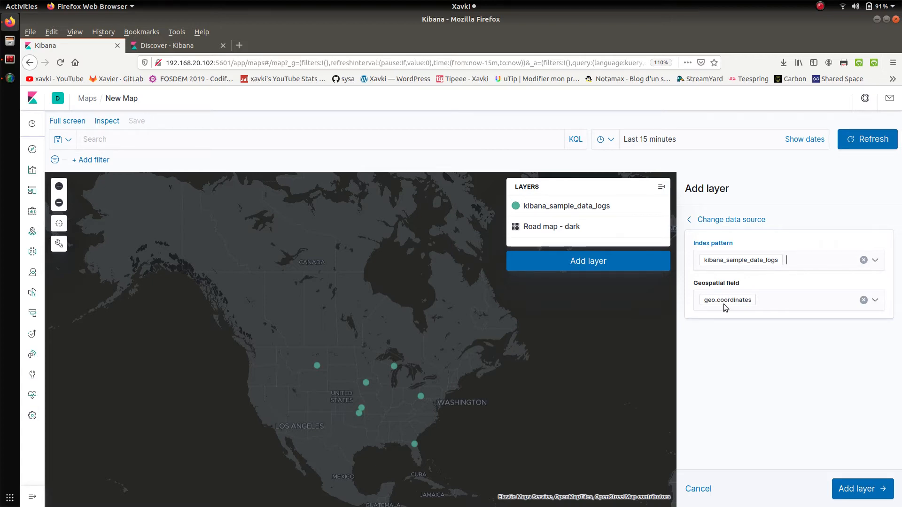
left_click(171, 45)
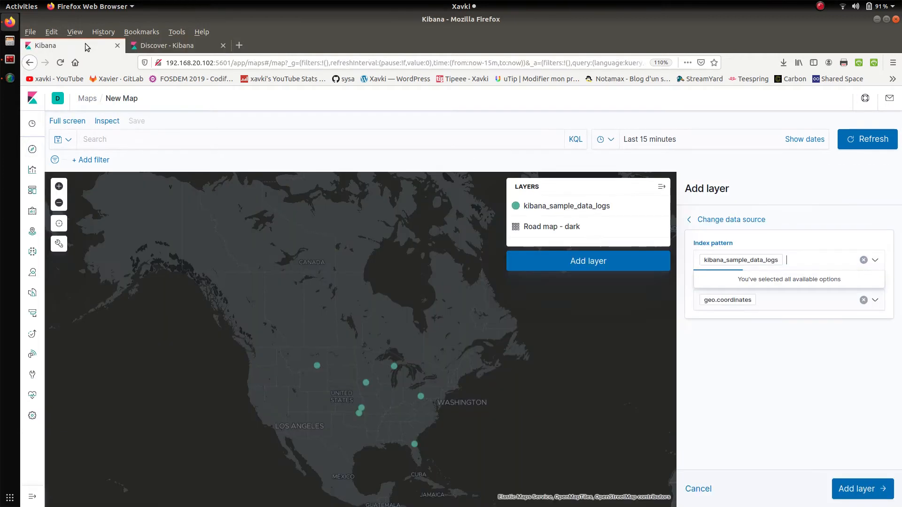
left_click(70, 45)
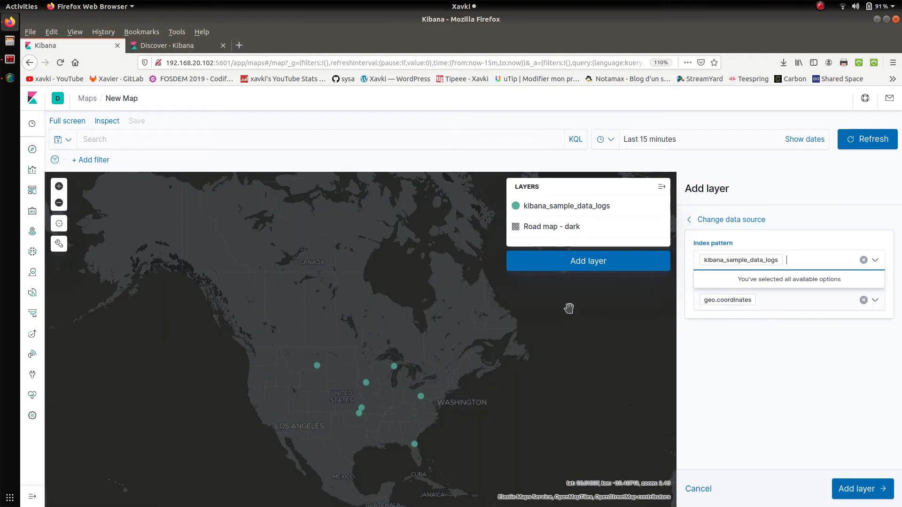
Step: Set the map's time range to Last 7 days and add the kibana_sample_data_logs layer to the map
left_click(613, 141)
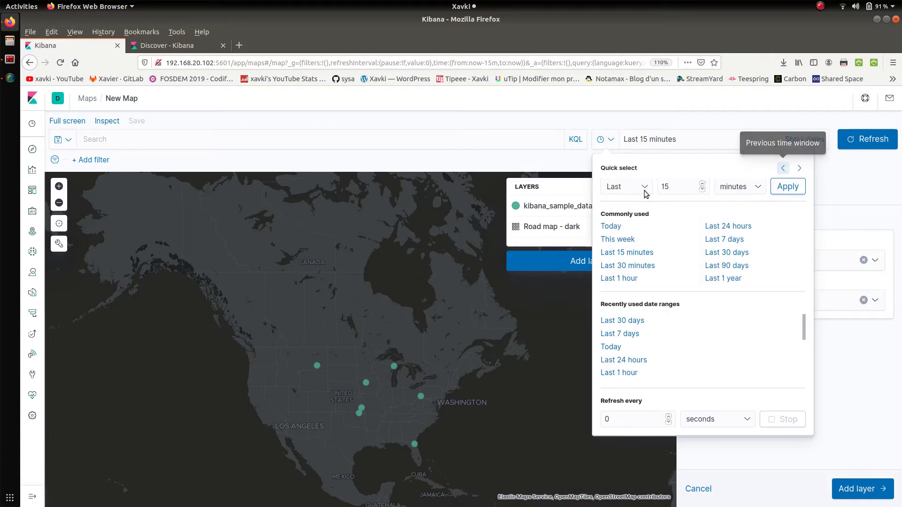
left_click(719, 240)
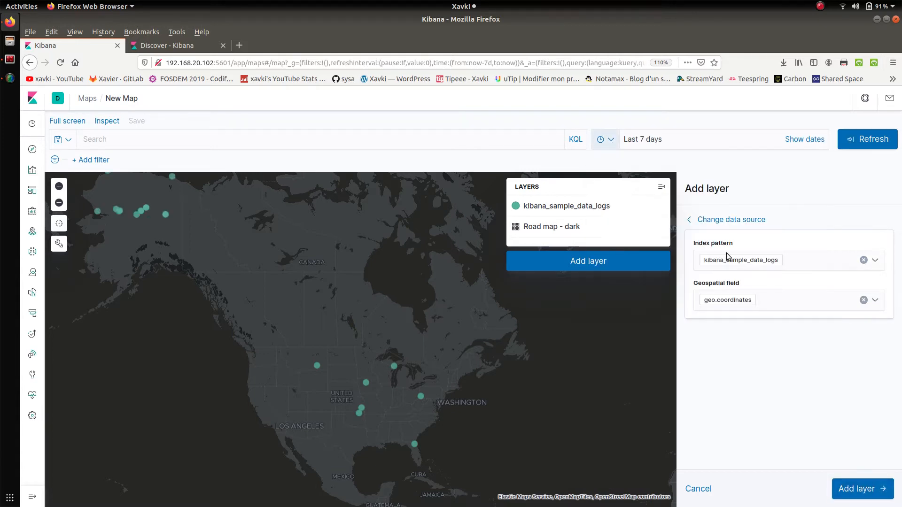
left_click_drag(357, 304, 357, 274)
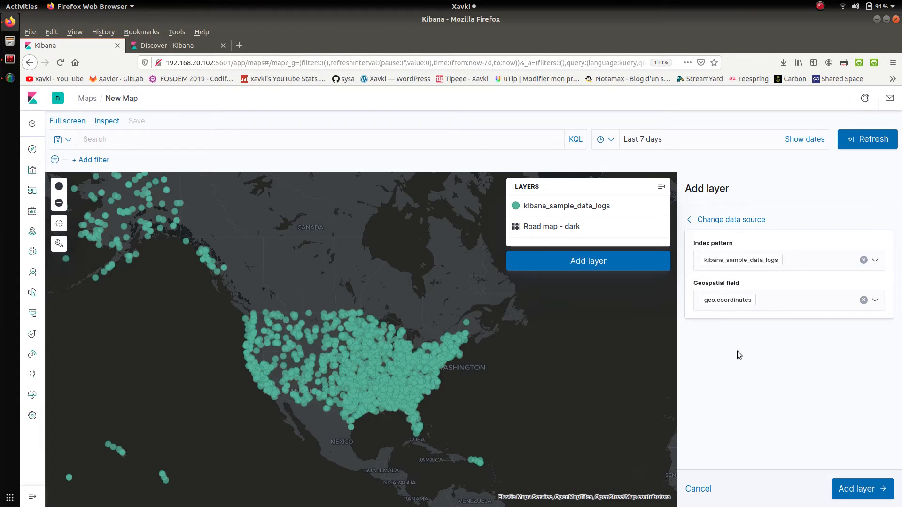
left_click(865, 489)
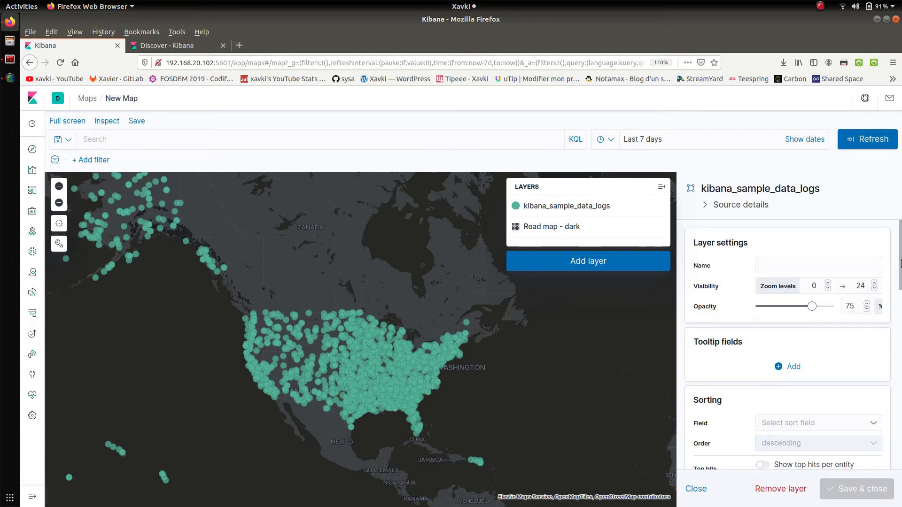
Step: Examine the tooltip, sorting and filtering settings of the kibana_sample_data_logs layer
scroll(900, 263, "down", 5)
scroll(895, 261, "up", 5)
scroll(895, 305, "down", 3)
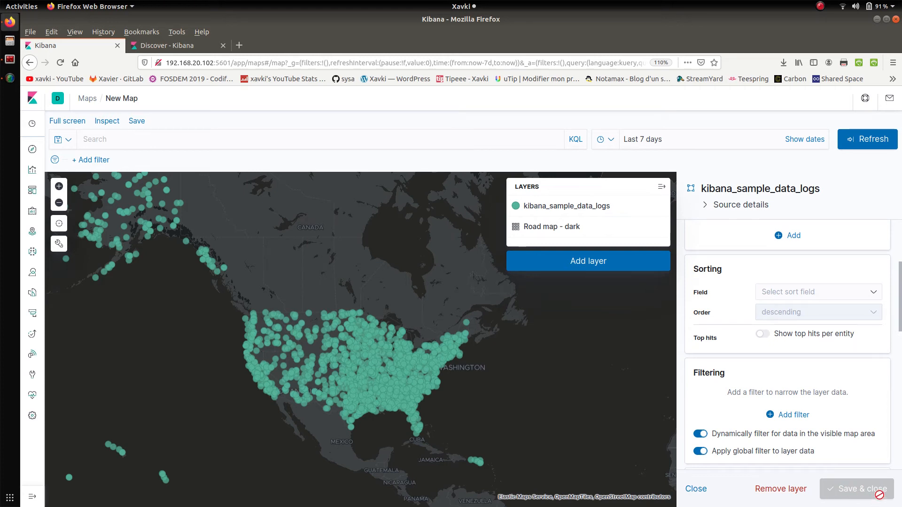
Step: Set the kibana_sample_data_logs layer's opacity to 100% and look through its available sort fields
left_click_drag(900, 326, 900, 244)
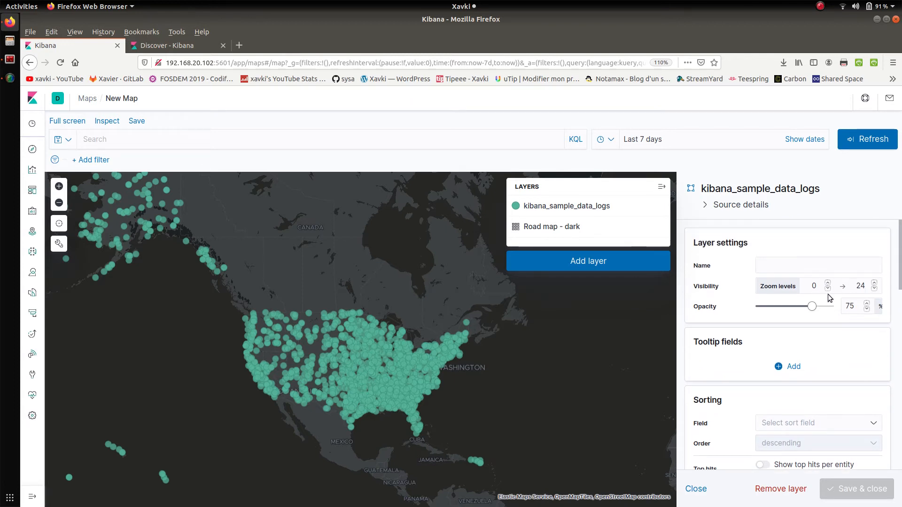
mouse_move(811, 306)
left_mouse_down()
mouse_move(785, 310)
mouse_move(829, 308)
left_mouse_up()
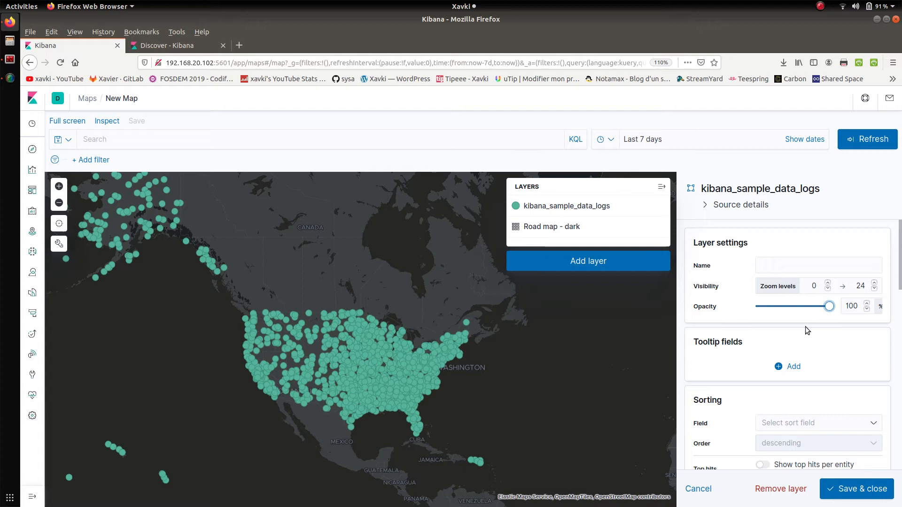
left_click_drag(901, 248, 901, 291)
left_click(854, 286)
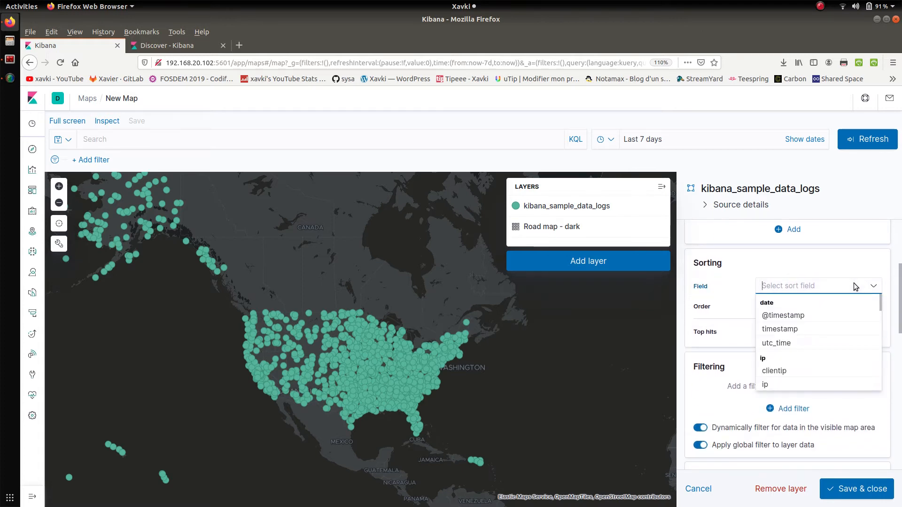
left_click(836, 265)
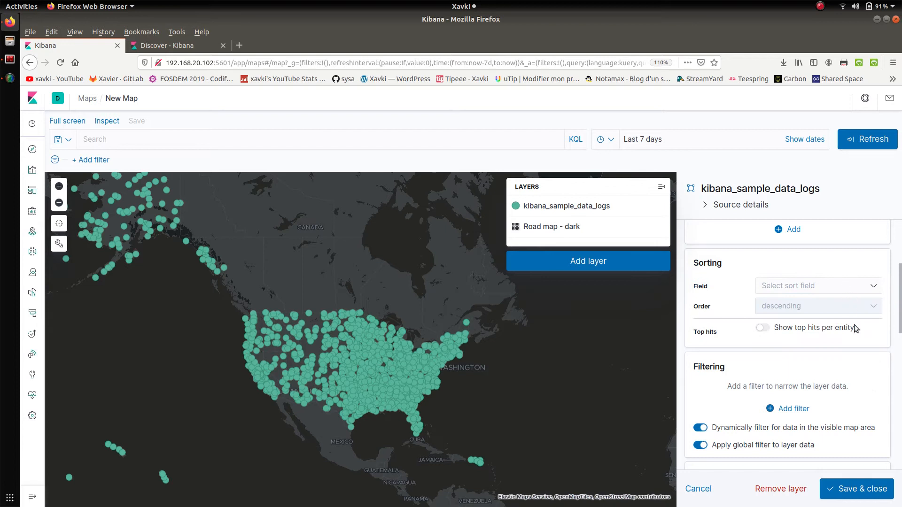
Step: Look at the layer's fill color choices and try icon symbols in place of the circle markers
left_click_drag(901, 286, 899, 378)
left_click(820, 282)
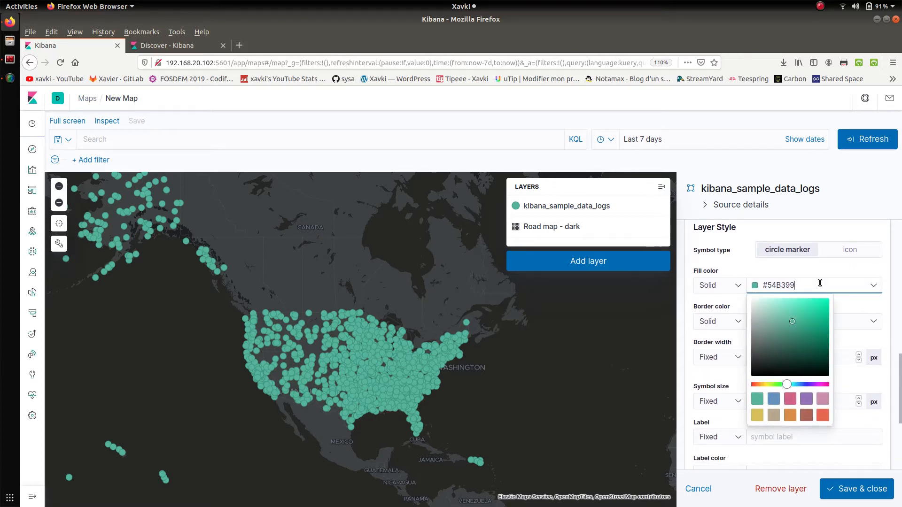
key("Escape")
left_click(850, 250)
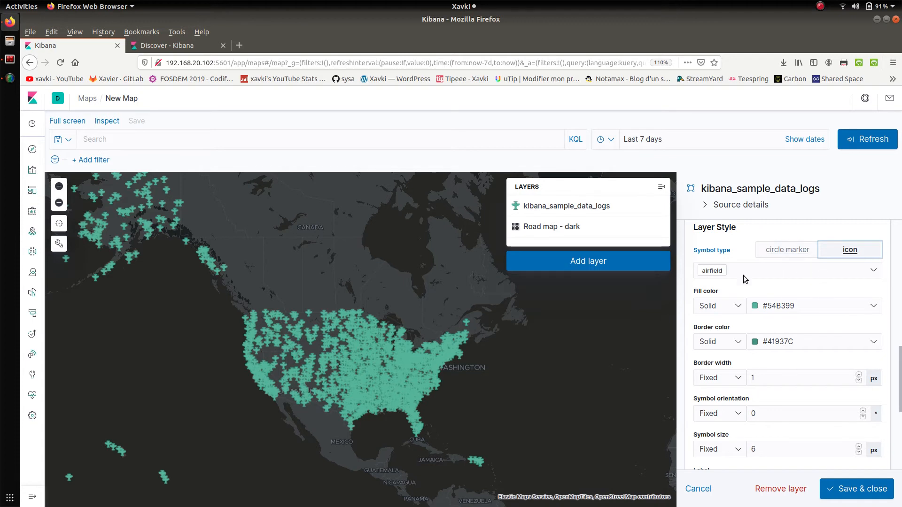
left_click(720, 271)
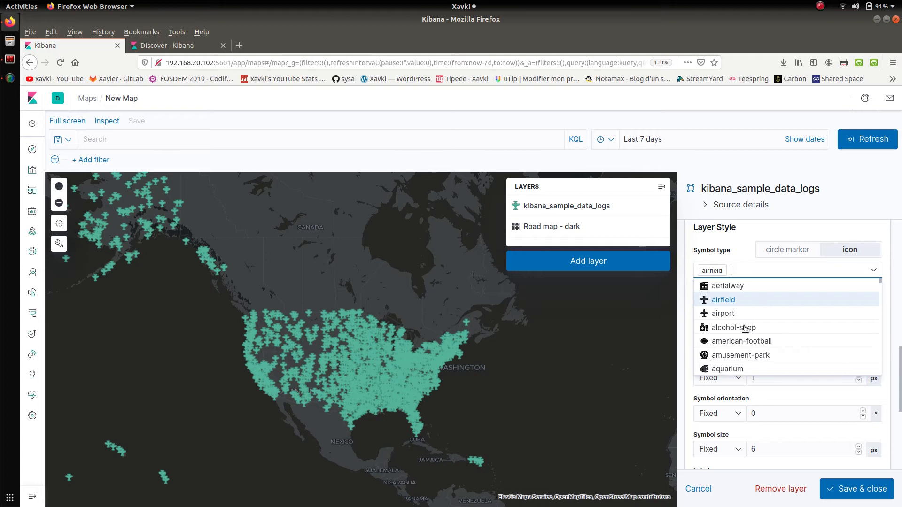
key("Down")
key("Down")
key("Down")
key("Down")
key("Down")
key("Down")
key("Down")
key("Down")
key("Down")
key("Down")
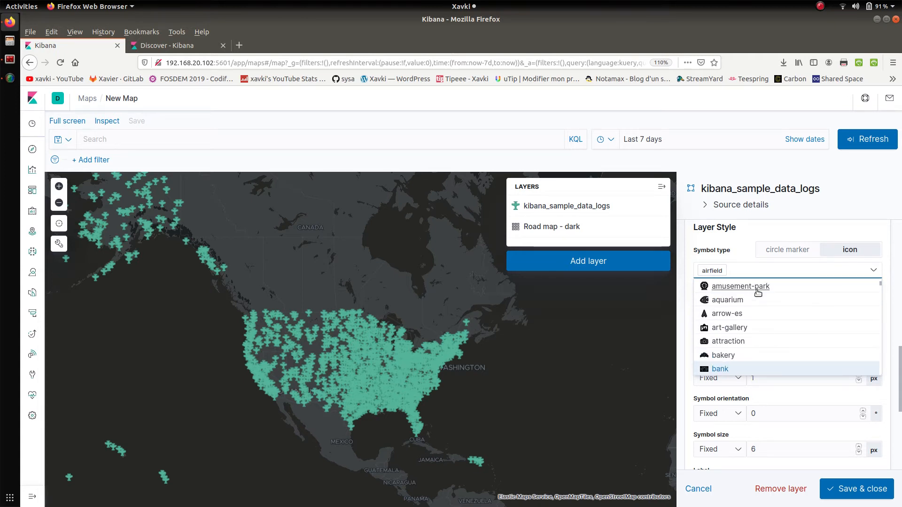
key("Up")
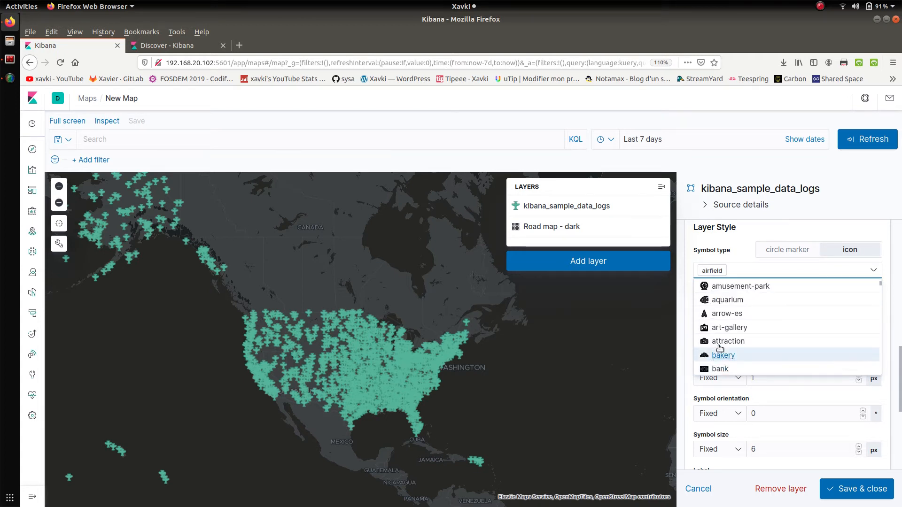
left_click(719, 253)
left_click(793, 252)
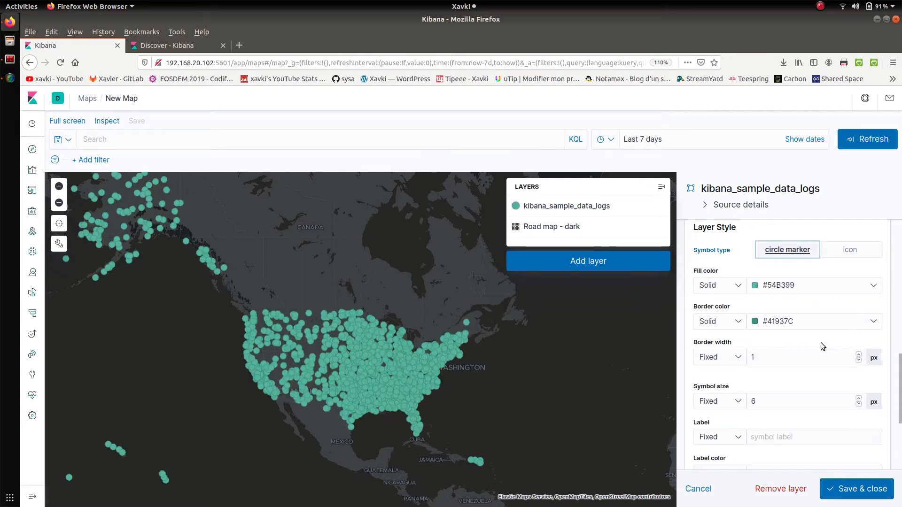
Step: Give the layer's circle markers a border width of 1 px and a symbol size of 3 px
left_click(756, 360)
left_click(762, 376)
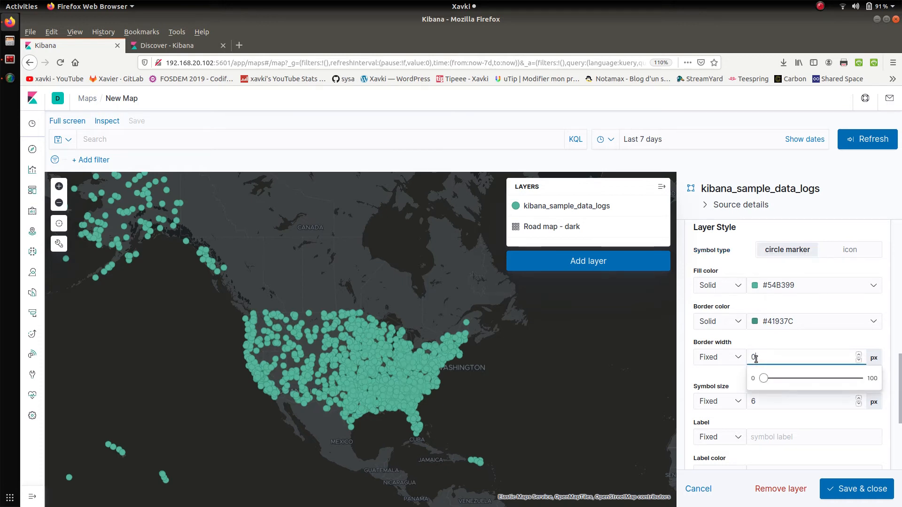
left_click(729, 372)
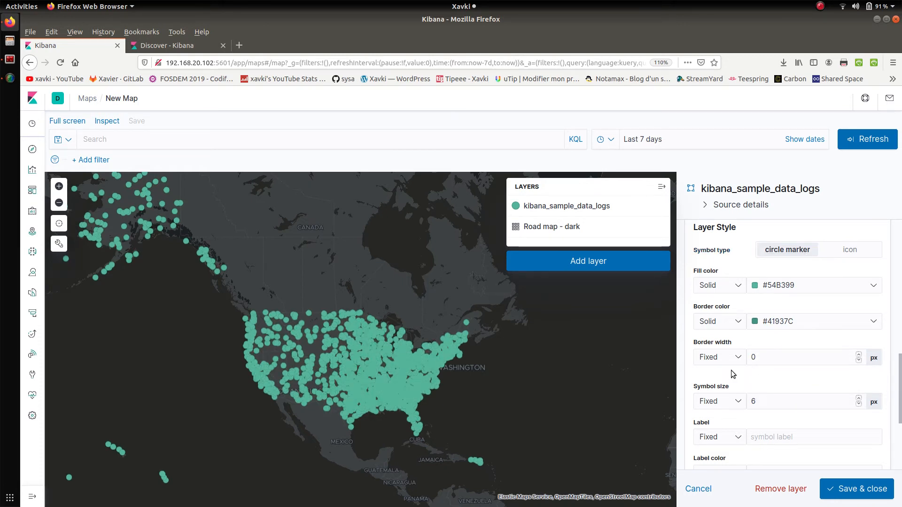
left_click(752, 356)
left_click_drag(749, 357, 793, 378)
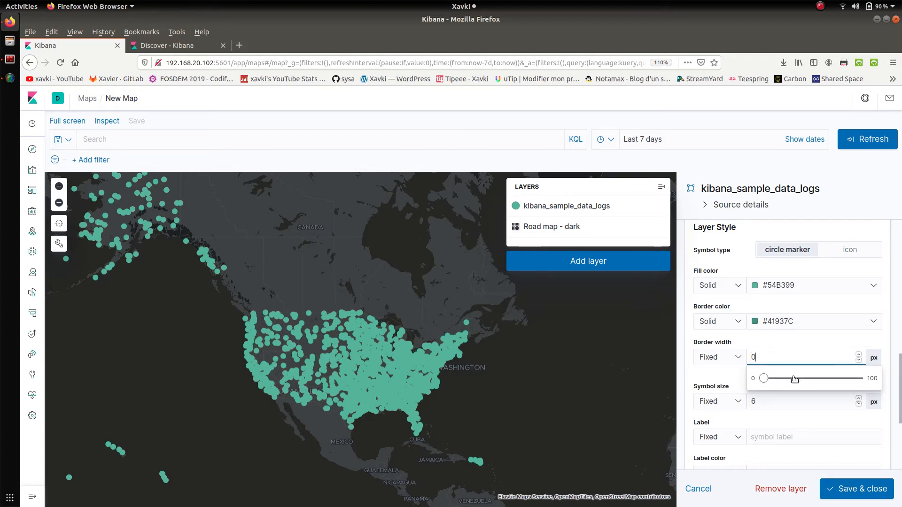
type("1")
key("BackSpace")
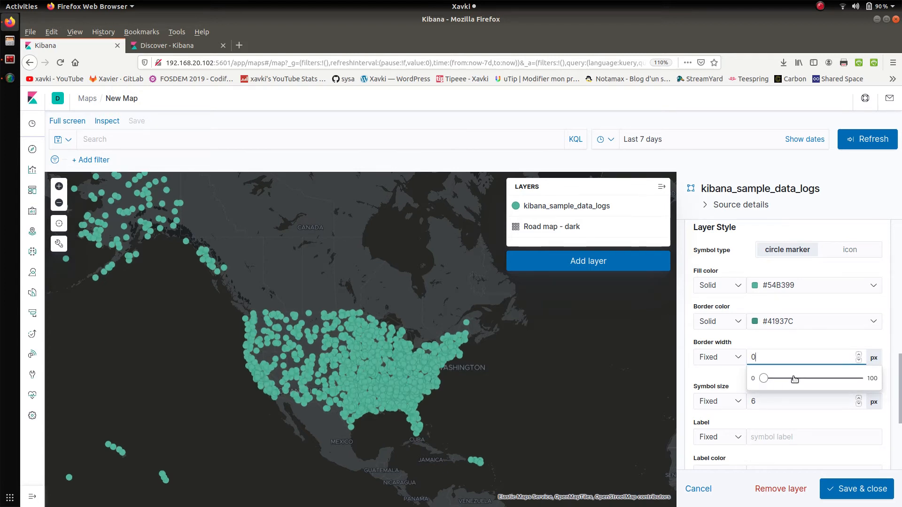
type("1")
left_click(713, 383)
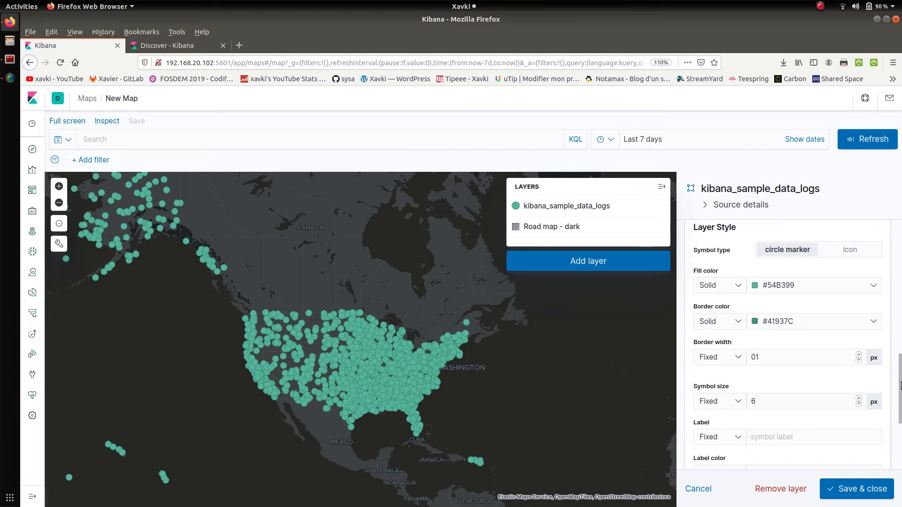
scroll(804, 378, "down", 2)
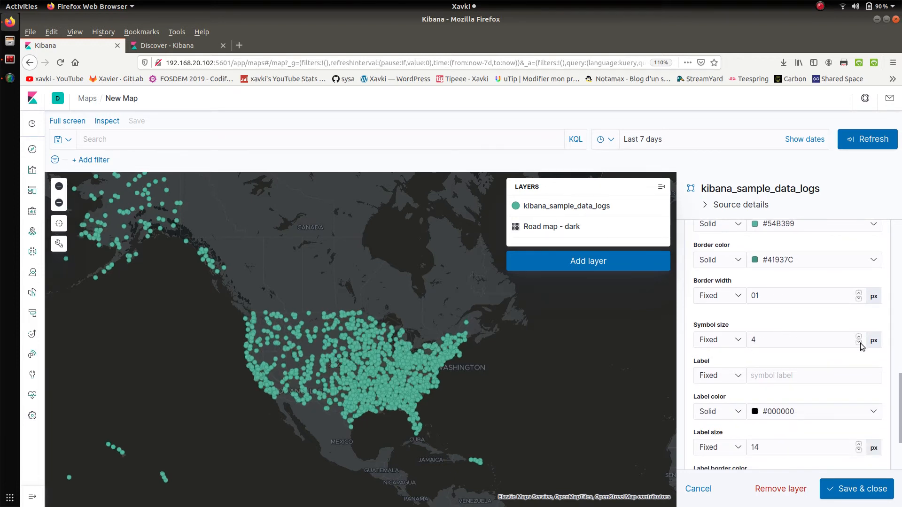
left_click_drag(901, 347, 901, 451)
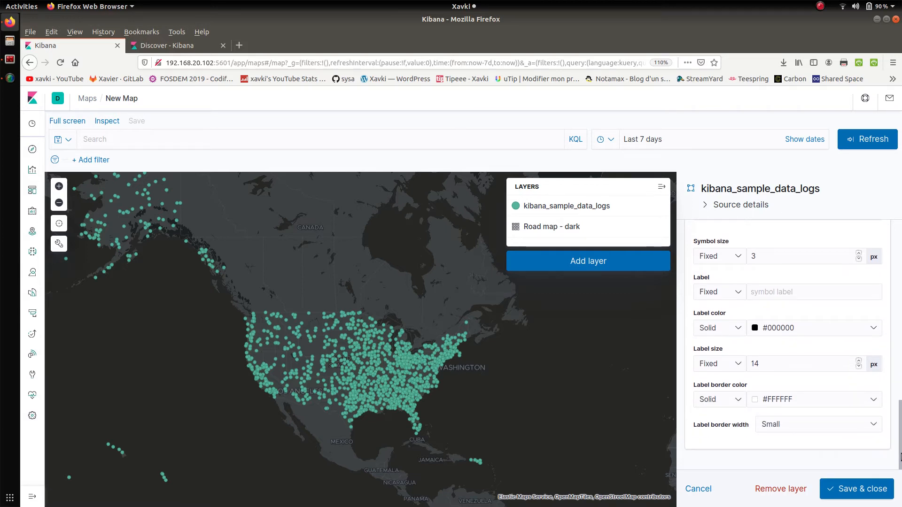
Step: Remove the kibana_sample_data_logs documents layer from the map
left_click_drag(901, 450, 901, 257)
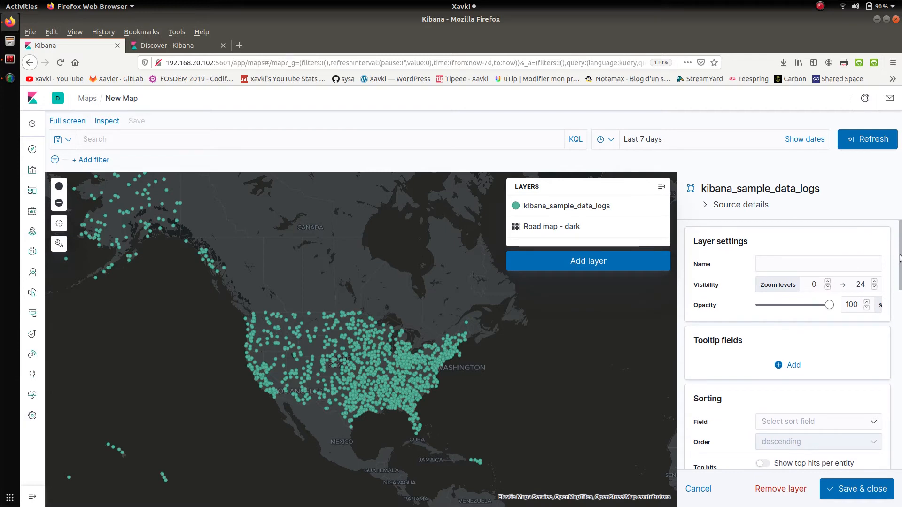
left_click(780, 489)
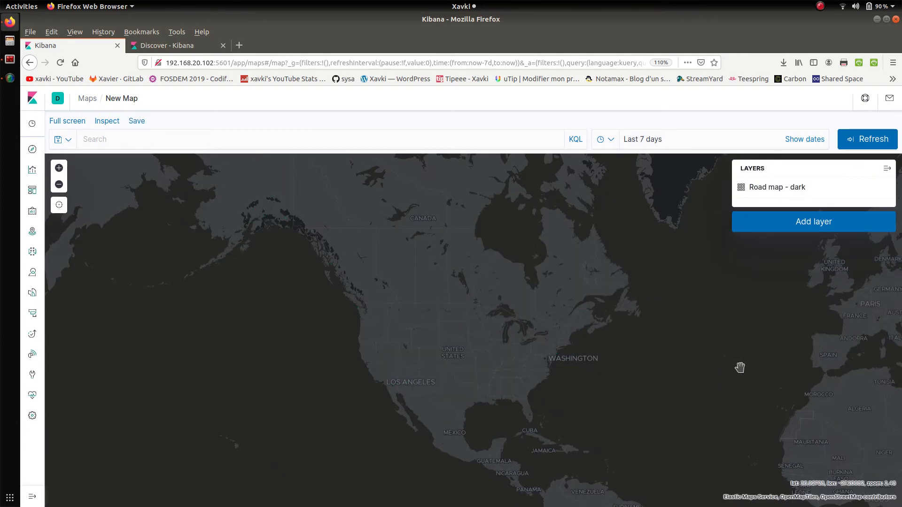
Step: Start a new Grid aggregation layer based on the kibana_sample_data_logs index pattern
left_click(804, 230)
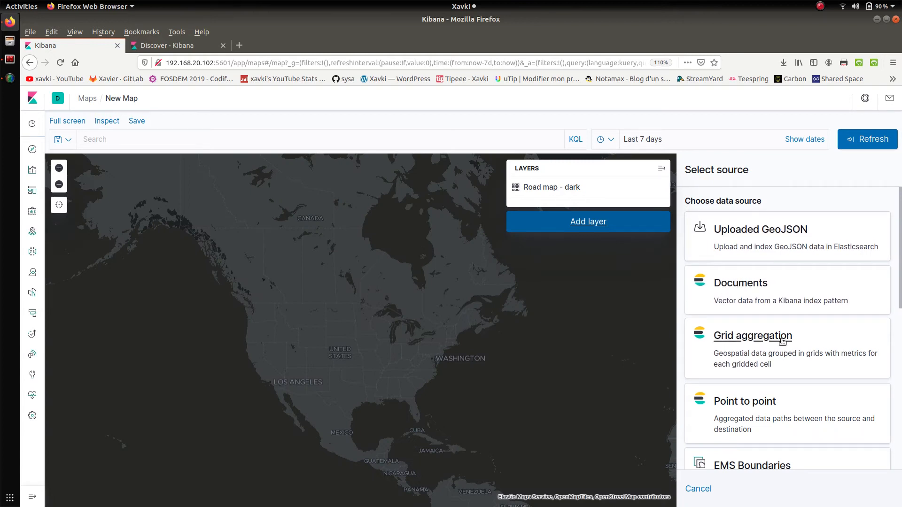
left_click(782, 342)
left_click(785, 235)
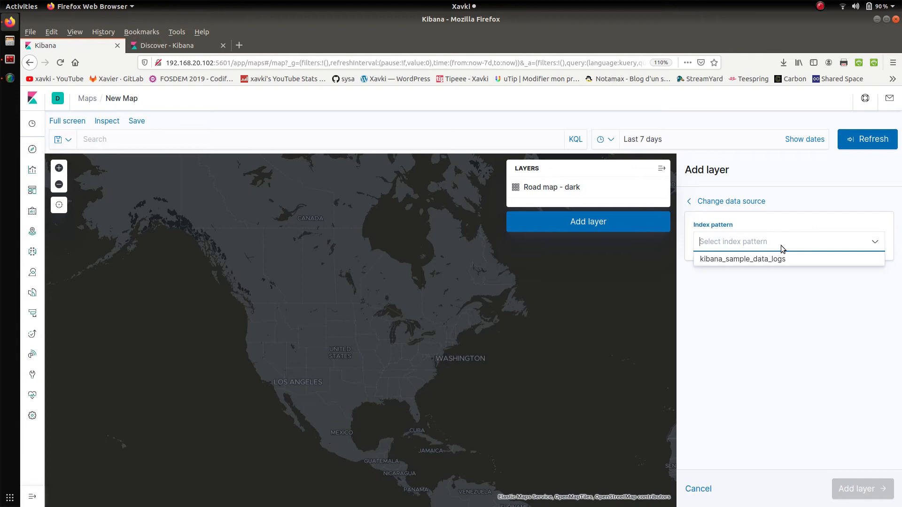
left_click(781, 258)
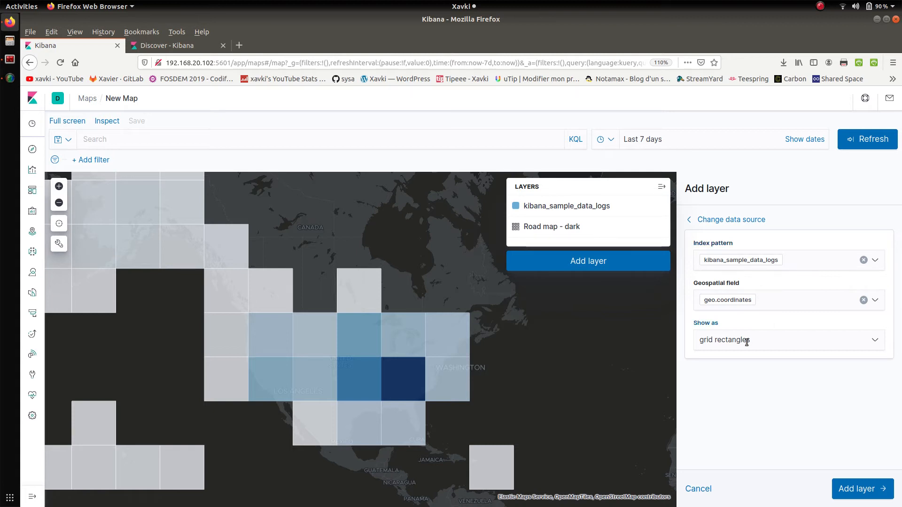
Step: Examine the grid rectangles' document counts over the United States and preview the aggregation as a heat map
left_click(762, 342)
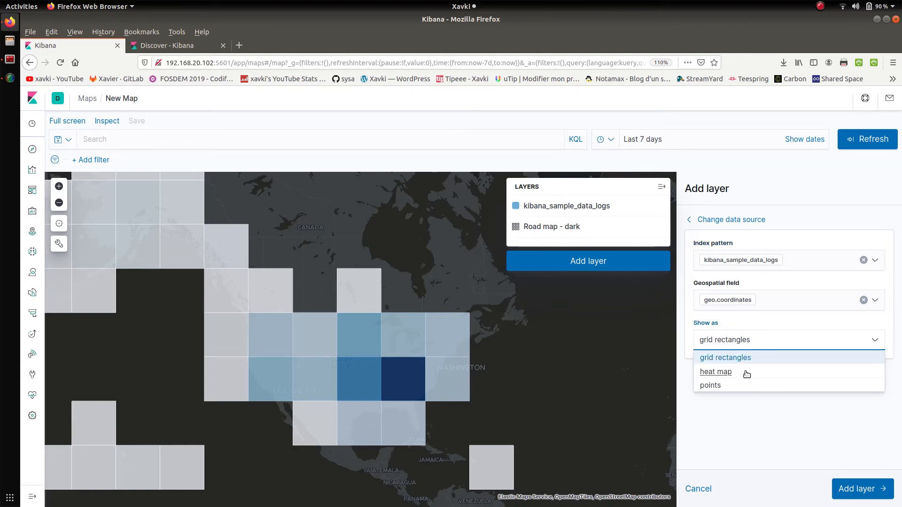
left_click(694, 442)
left_click(374, 309)
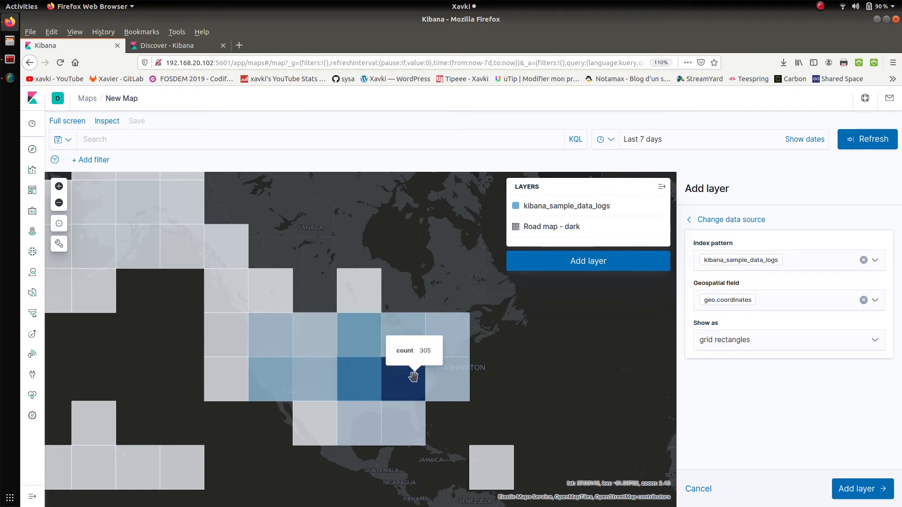
left_click(58, 186)
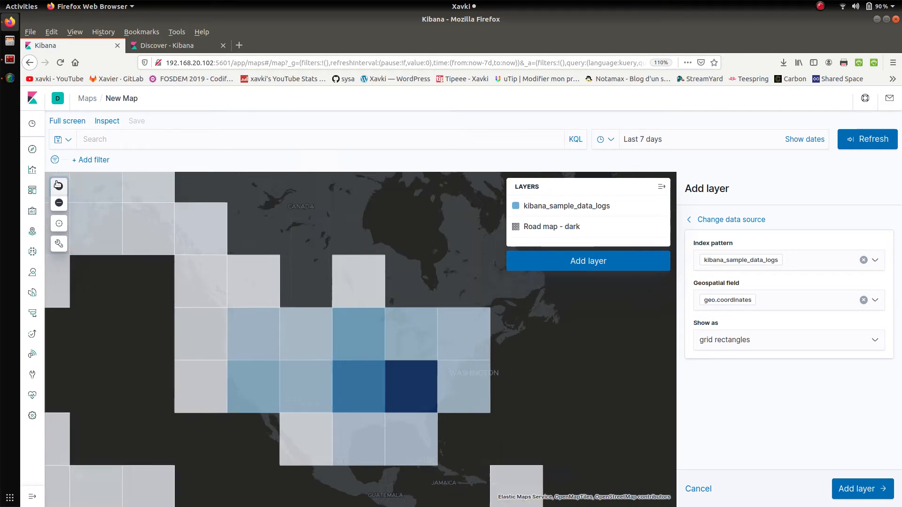
left_click(58, 185)
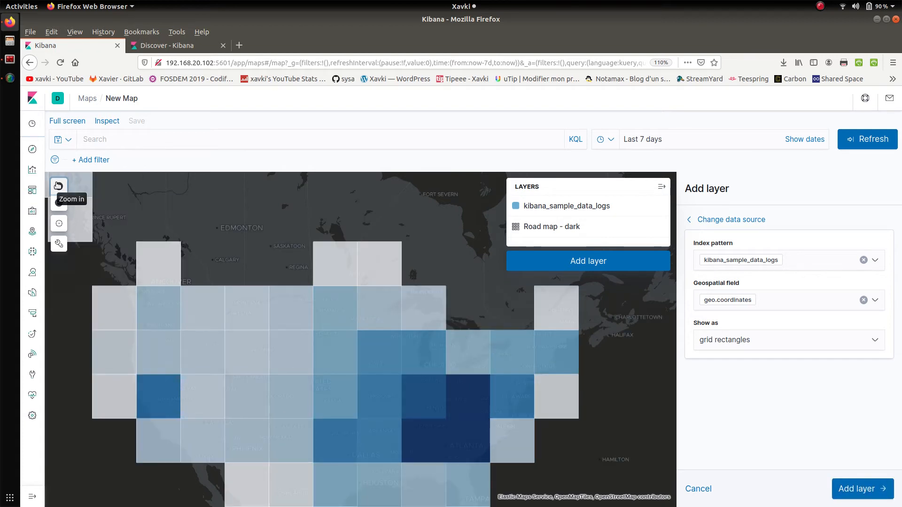
left_click_drag(446, 426, 465, 373)
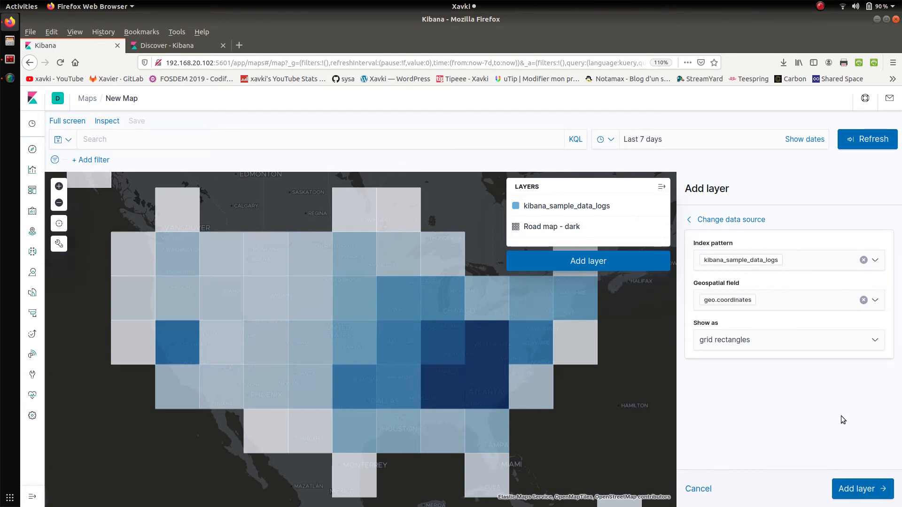
left_click(810, 343)
left_click(774, 373)
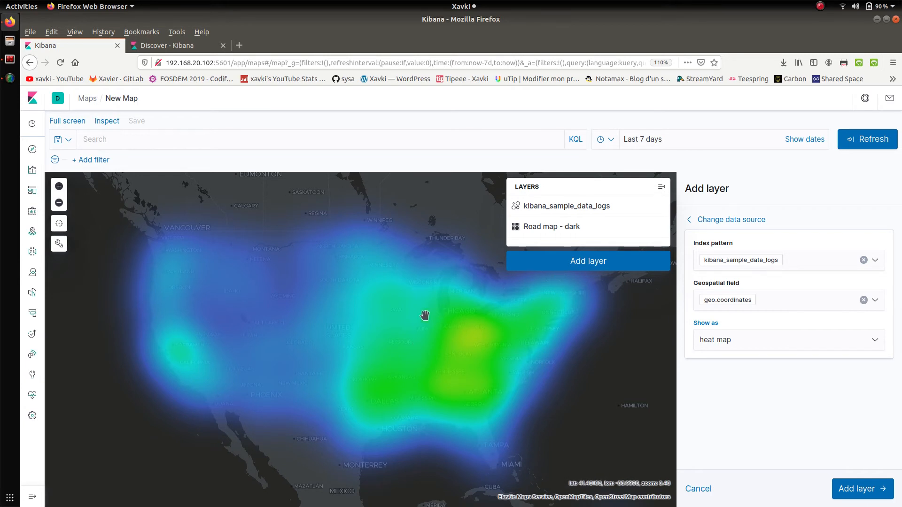
Step: Show the grid aggregation as points and add the layer to the map
left_click(776, 348)
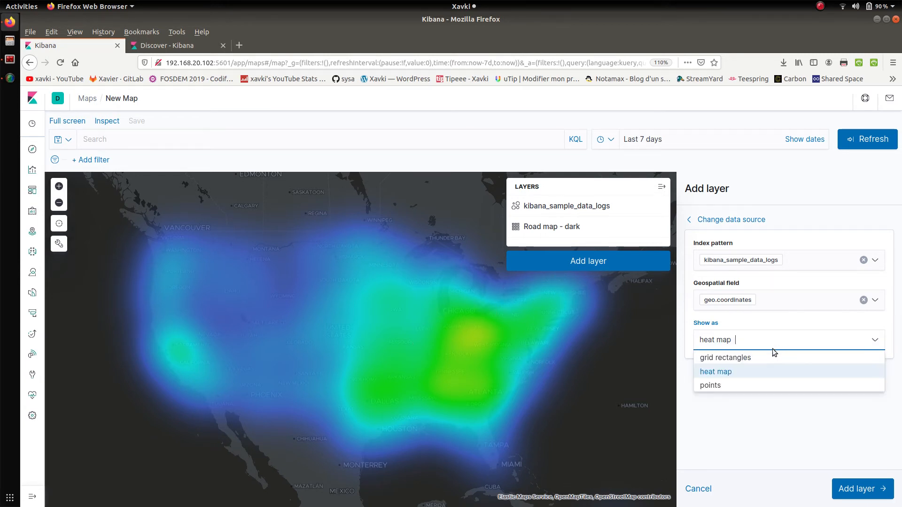
left_click(710, 385)
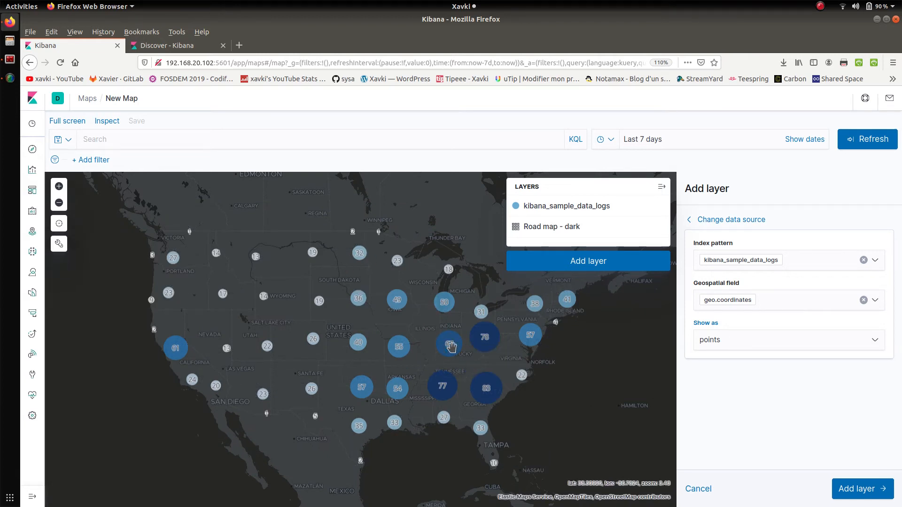
mouse_move(447, 346)
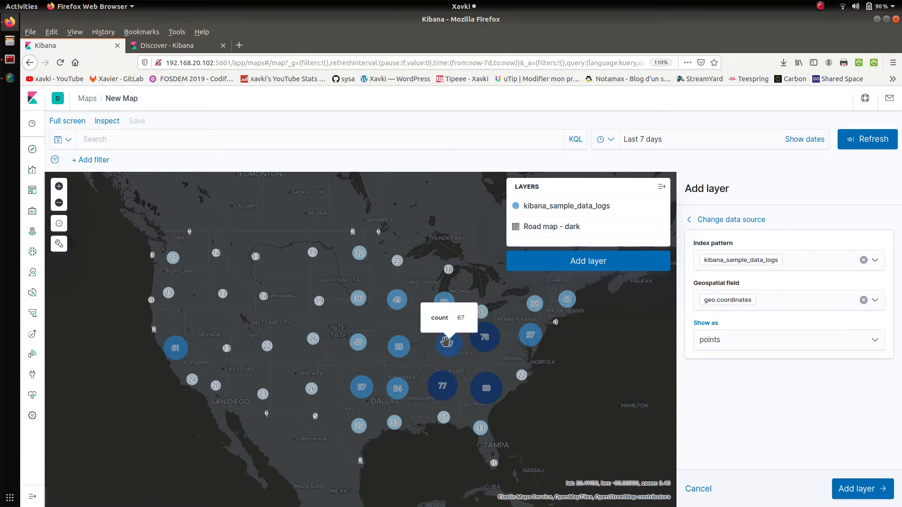
mouse_move(498, 341)
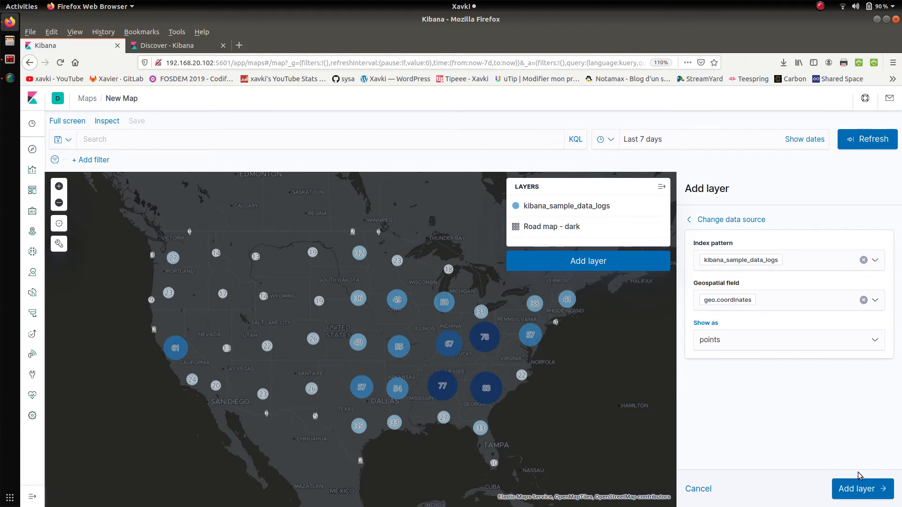
left_click(859, 488)
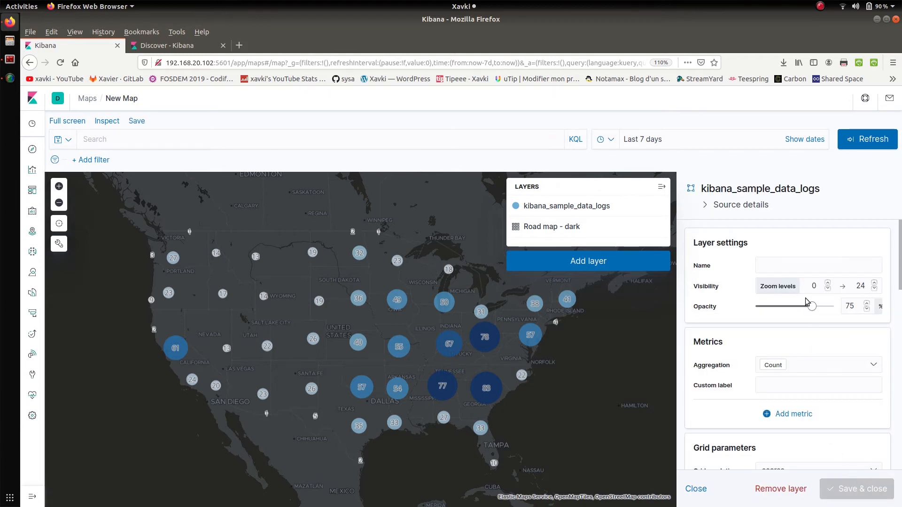
Step: Set the aggregated points layer's opacity to 100%
left_click_drag(812, 306, 836, 308)
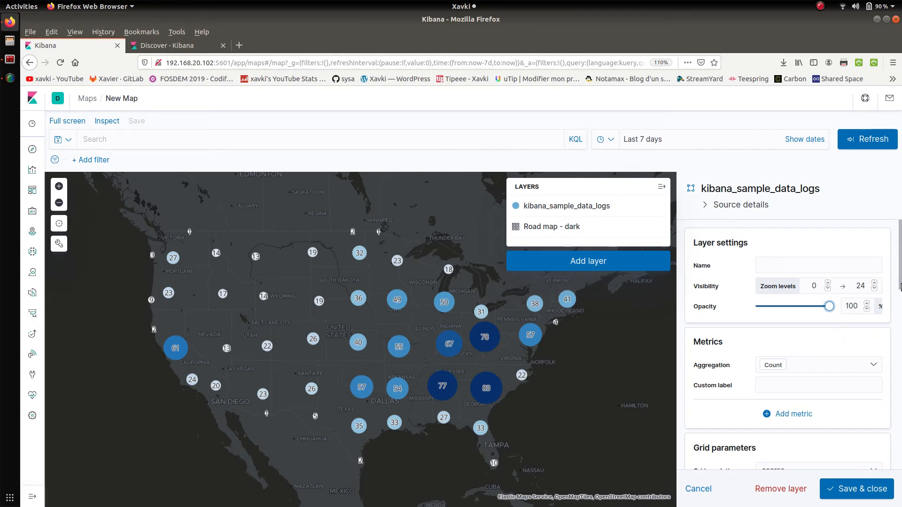
scroll(794, 259, "down", 5)
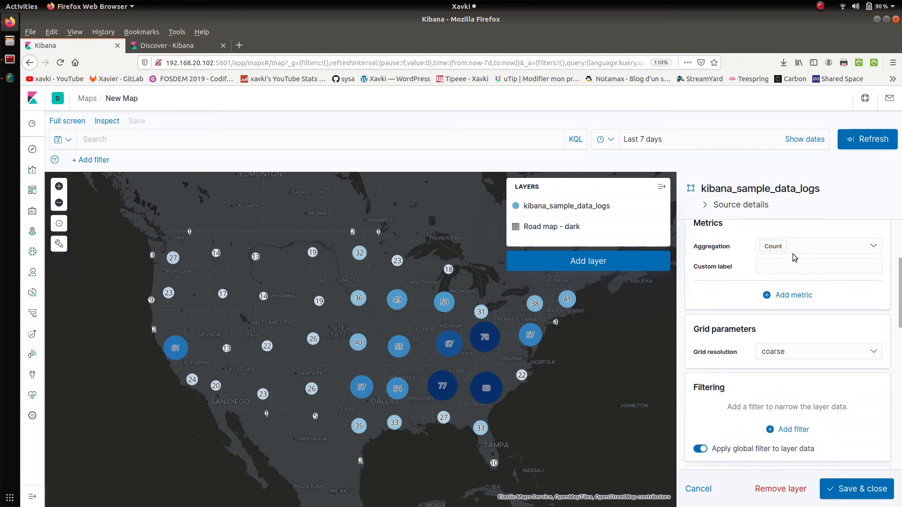
Step: Change the points layer's metric to a Unique count aggregation on the clientip field
left_click(815, 245)
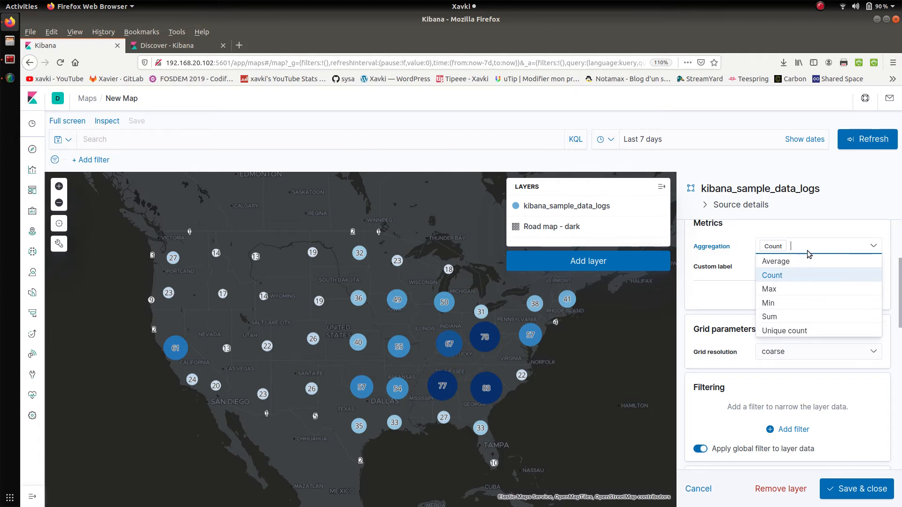
type("un")
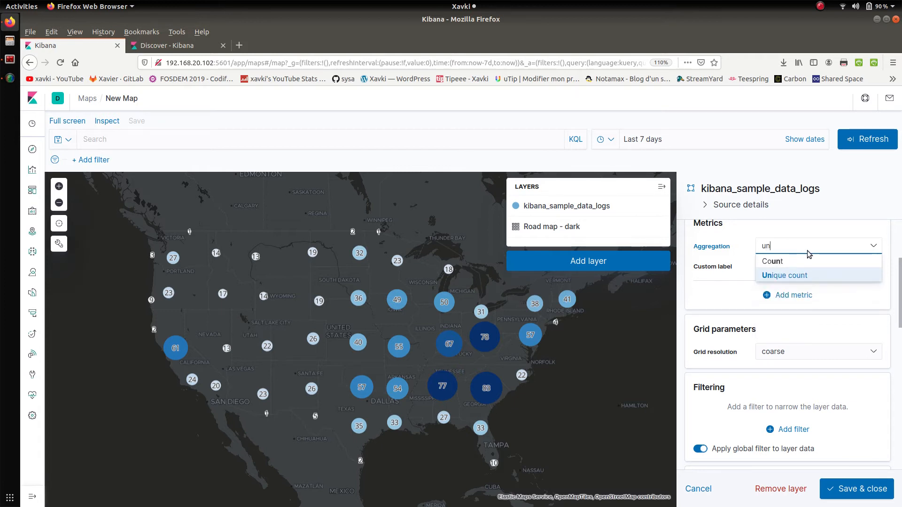
left_click(784, 276)
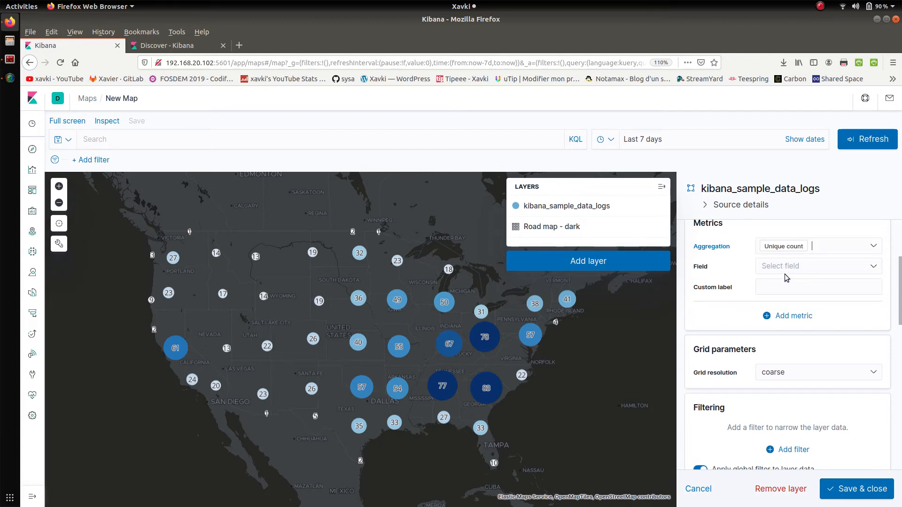
left_click(797, 271)
type("cli")
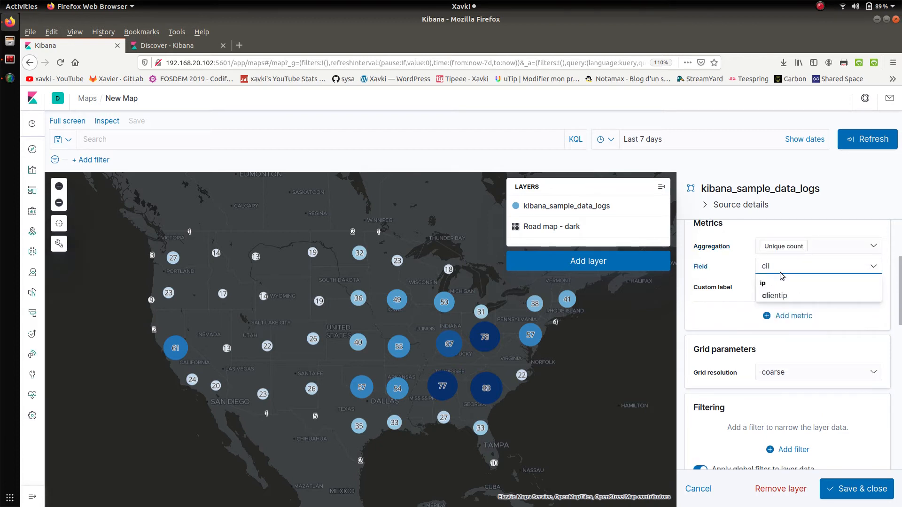
left_click(779, 296)
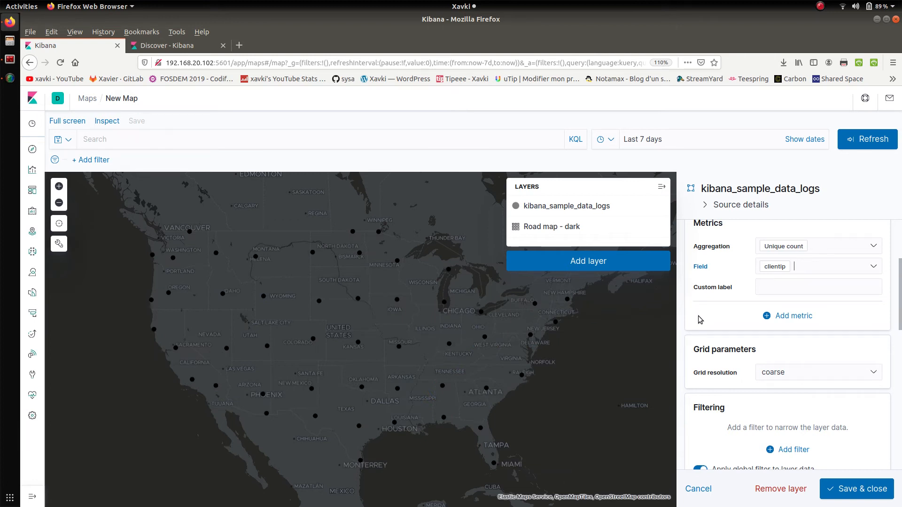
Step: Set the points' fill color by value to cardinality of clientip
left_click_drag(900, 267, 900, 354)
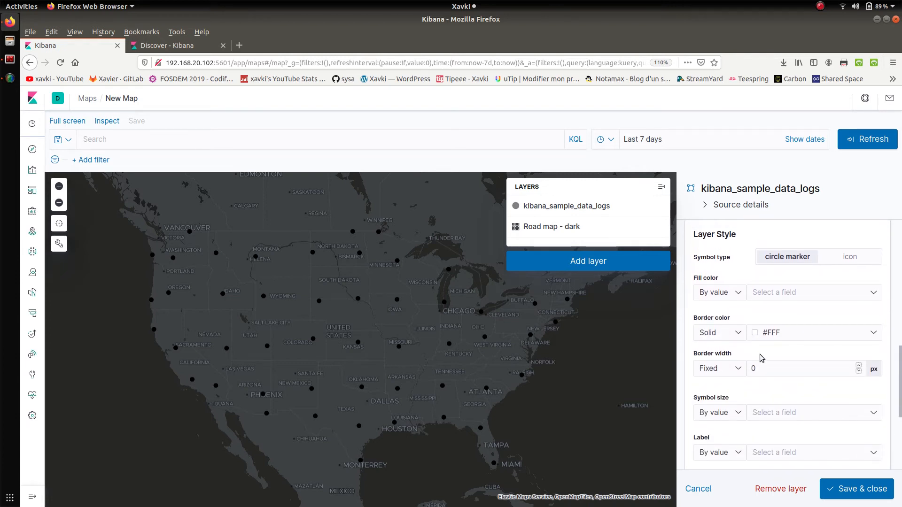
left_click(785, 296)
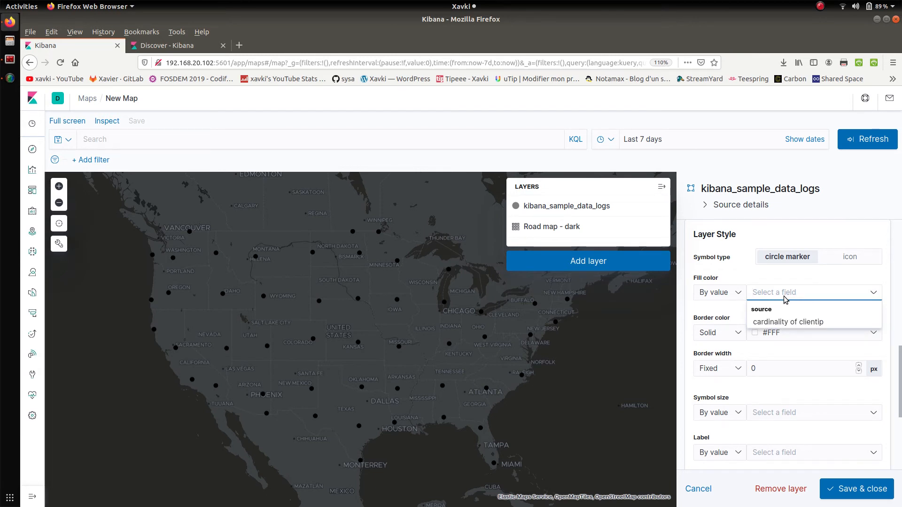
left_click(795, 326)
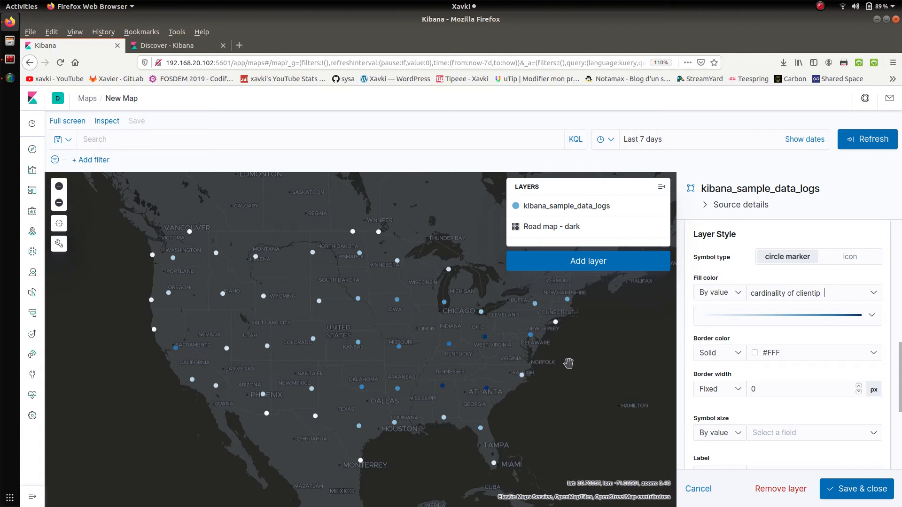
Step: Try the green-to-red and yellow-to-red color ramps for the fill color and return to the blue ramp
left_click(814, 326)
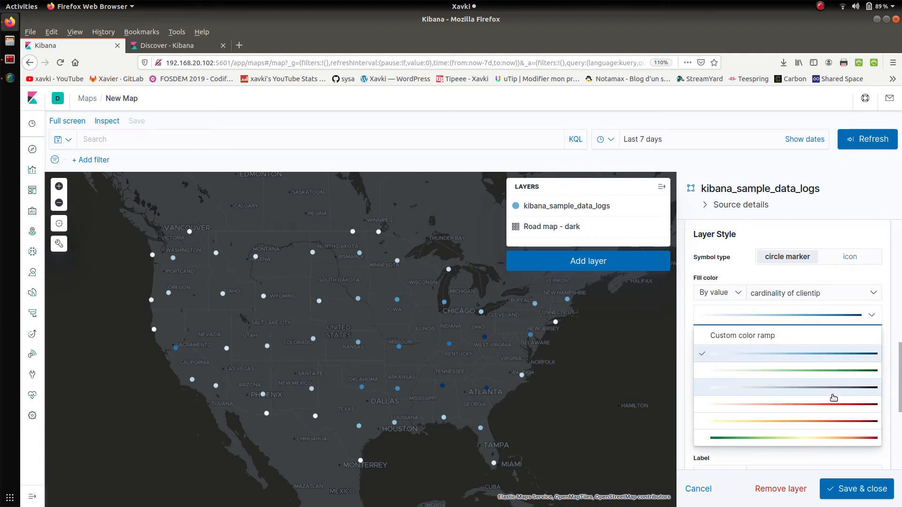
left_click(836, 436)
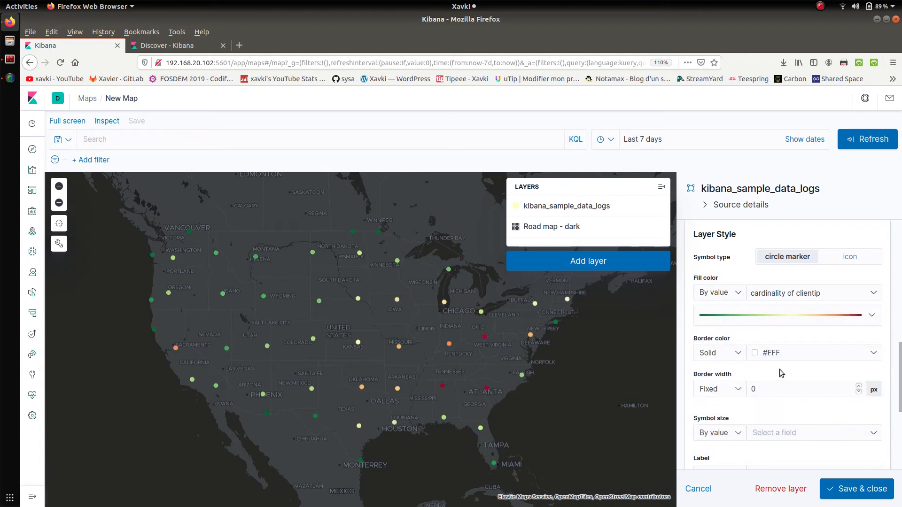
left_click(804, 321)
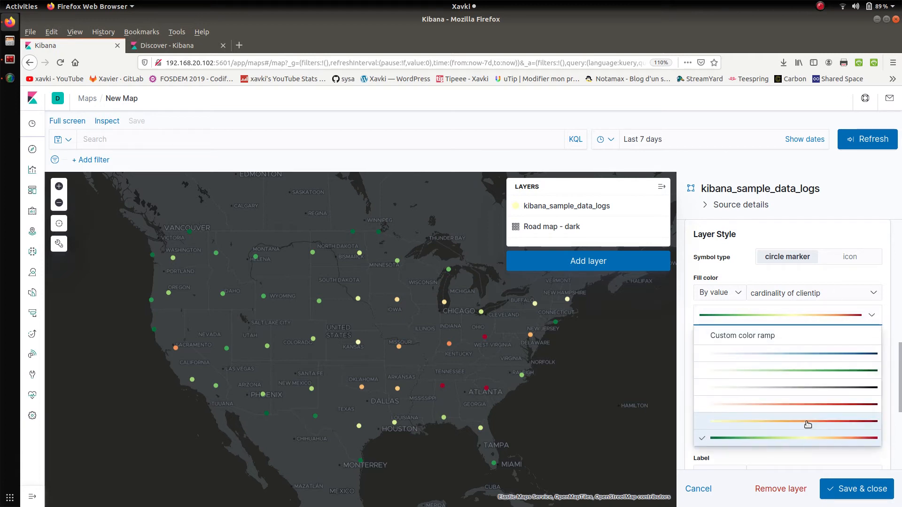
left_click(809, 426)
left_click(794, 321)
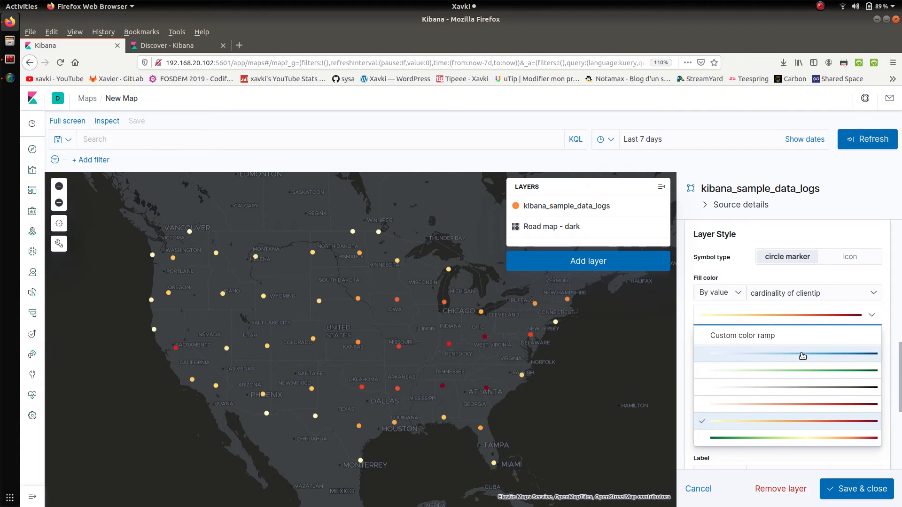
left_click(802, 354)
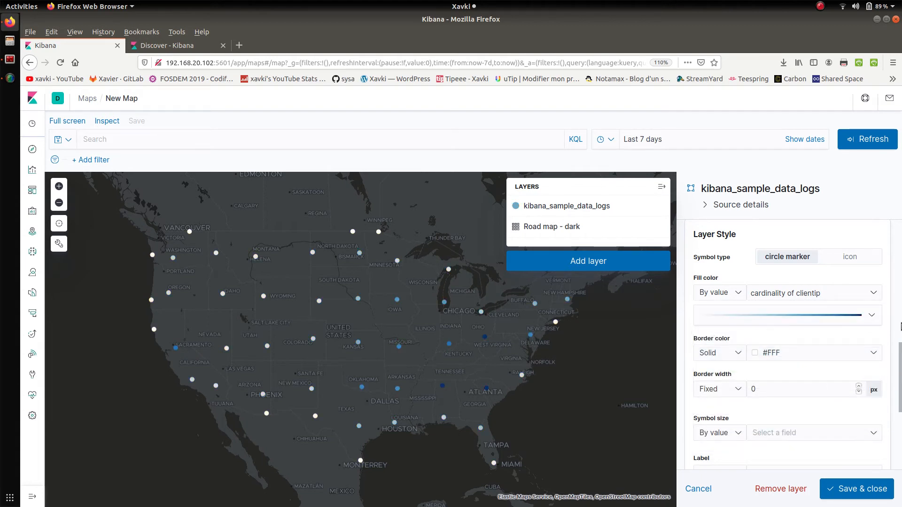
Step: Label the points by value using cardinality of clientip
left_click_drag(899, 354, 900, 406)
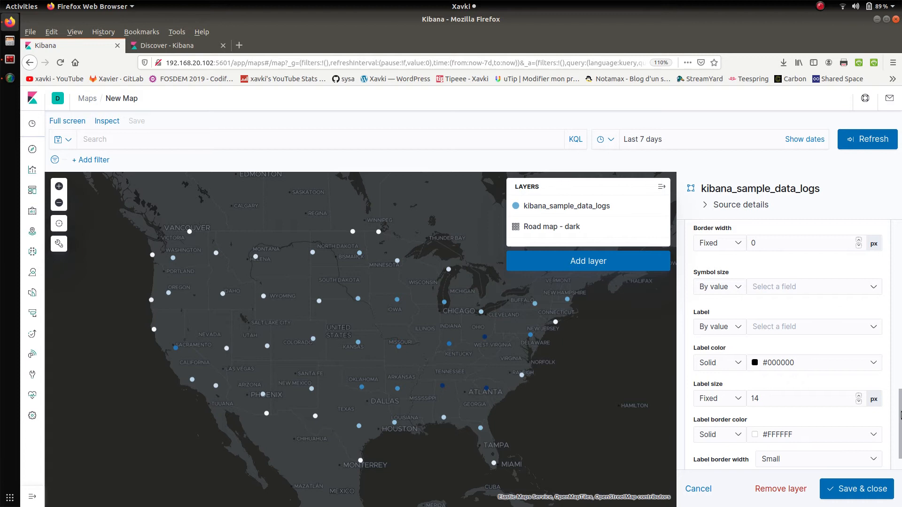
scroll(901, 416, "down", 1)
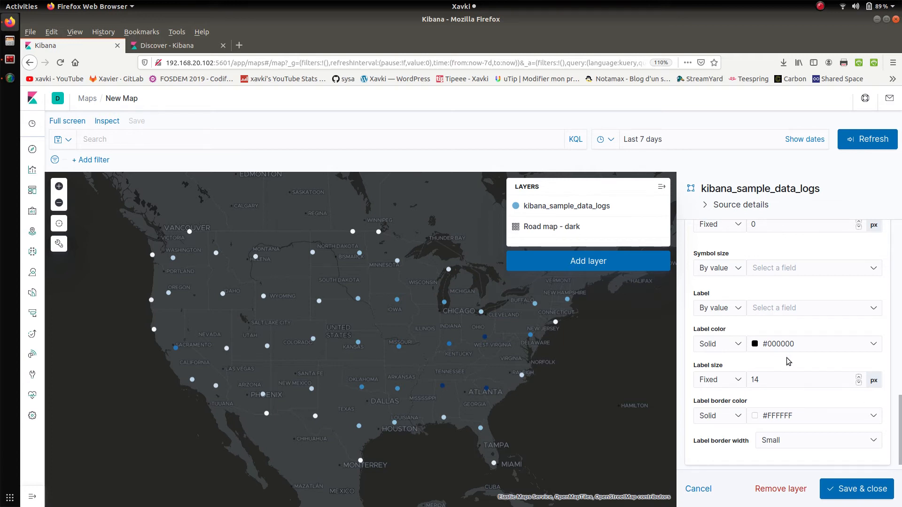
left_click_drag(901, 397, 901, 429)
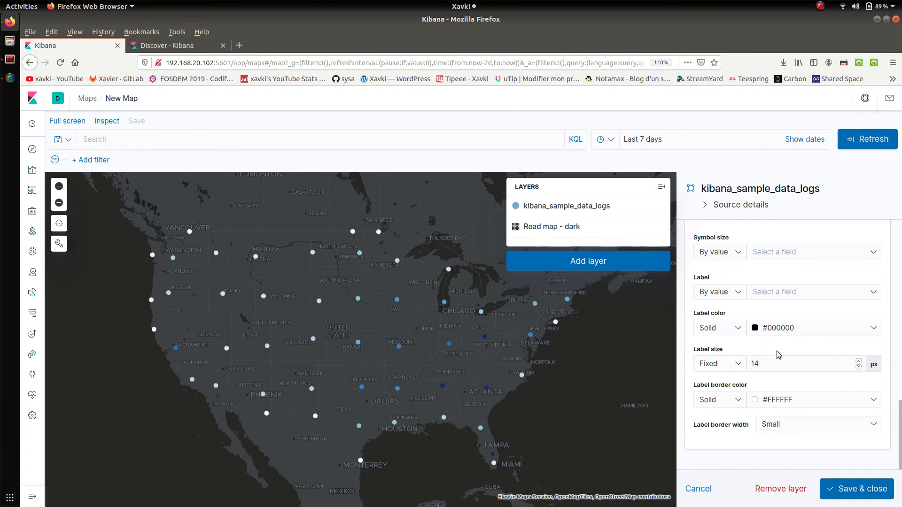
left_click(797, 292)
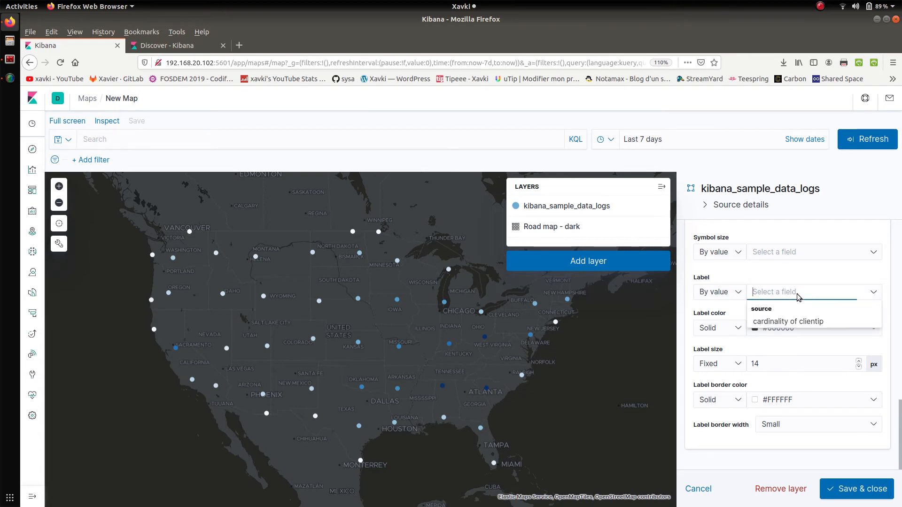
left_click(796, 319)
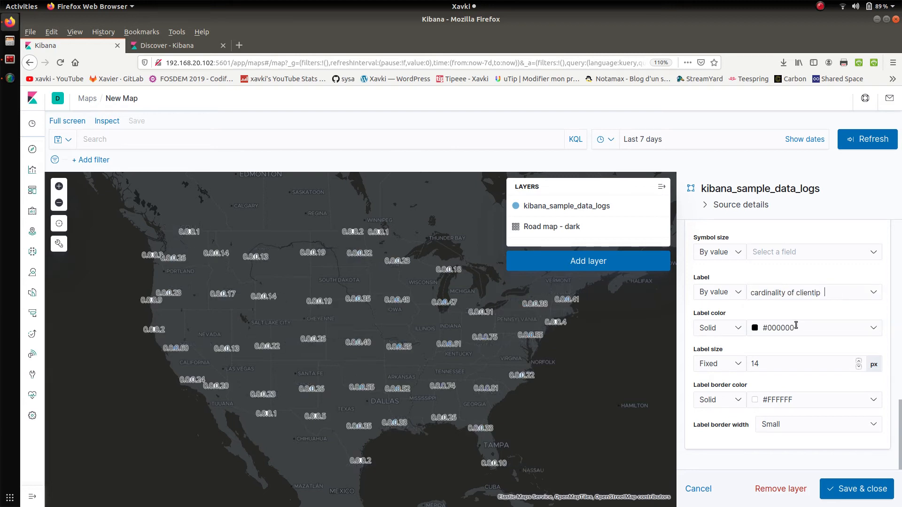
Step: Switch the points' label to Fixed and leave its text empty
left_click(789, 295)
left_click(741, 297)
left_click(739, 296)
left_click(722, 306)
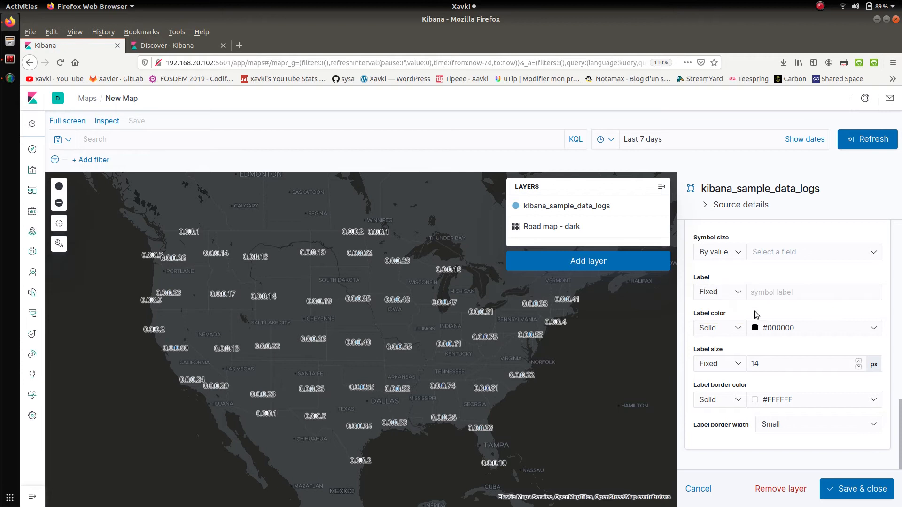
Step: Set the points' symbol size by value to cardinality of clientip
left_click_drag(900, 459, 901, 424)
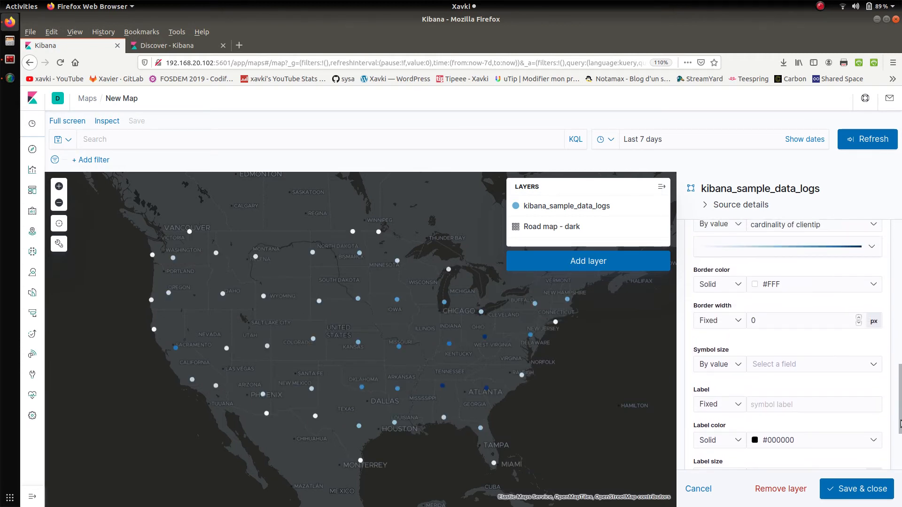
left_click(808, 364)
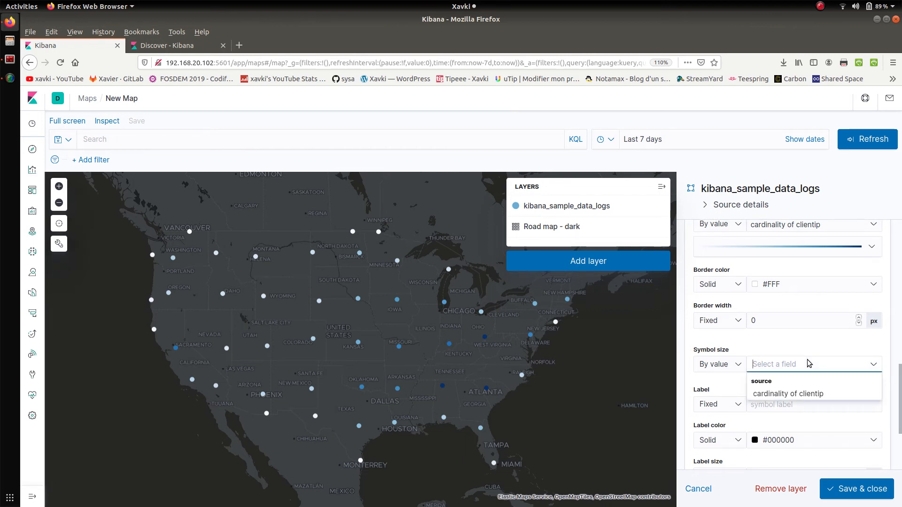
left_click(802, 394)
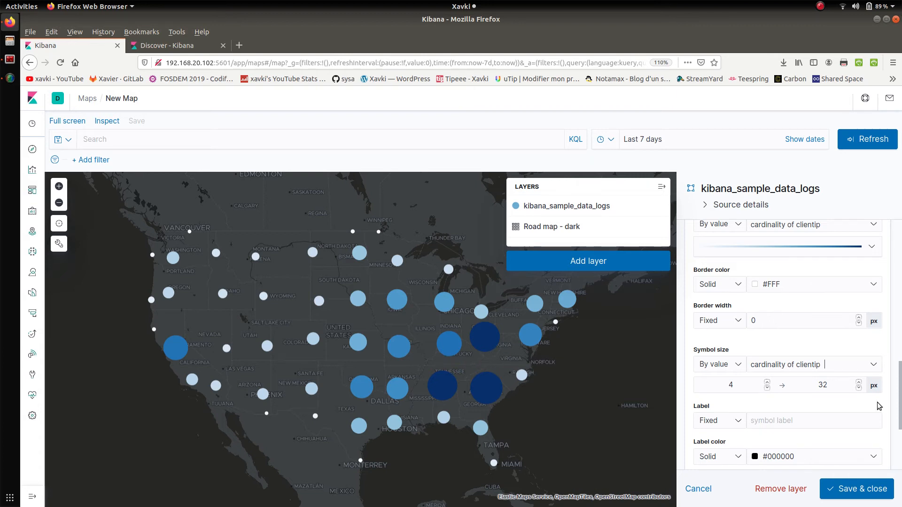
left_click_drag(900, 394, 900, 436)
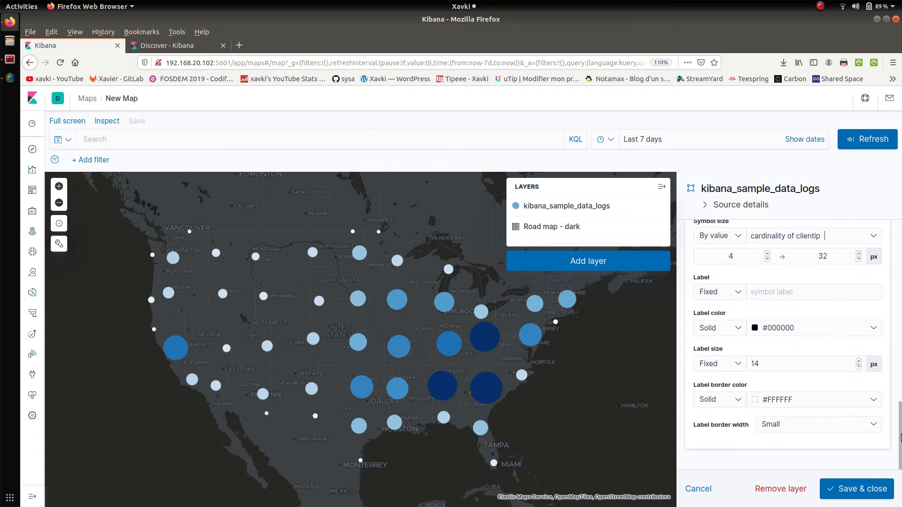
left_click(740, 293)
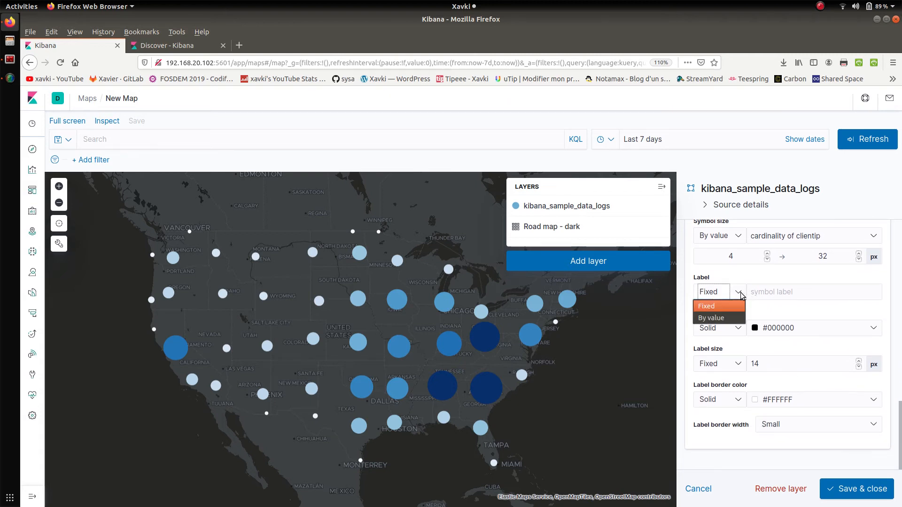
left_click(740, 295)
Step: Preview the points with the icon symbol type and return to circle markers
left_click_drag(901, 456, 900, 382)
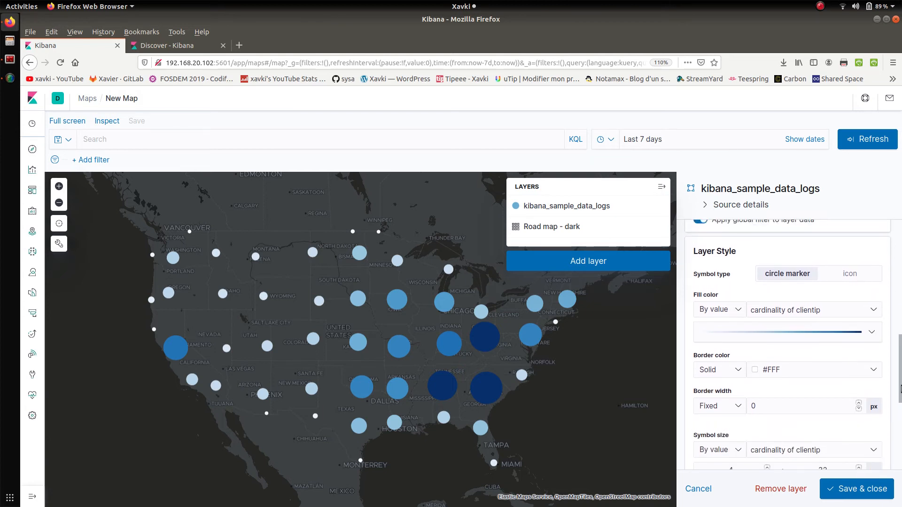
left_click(851, 274)
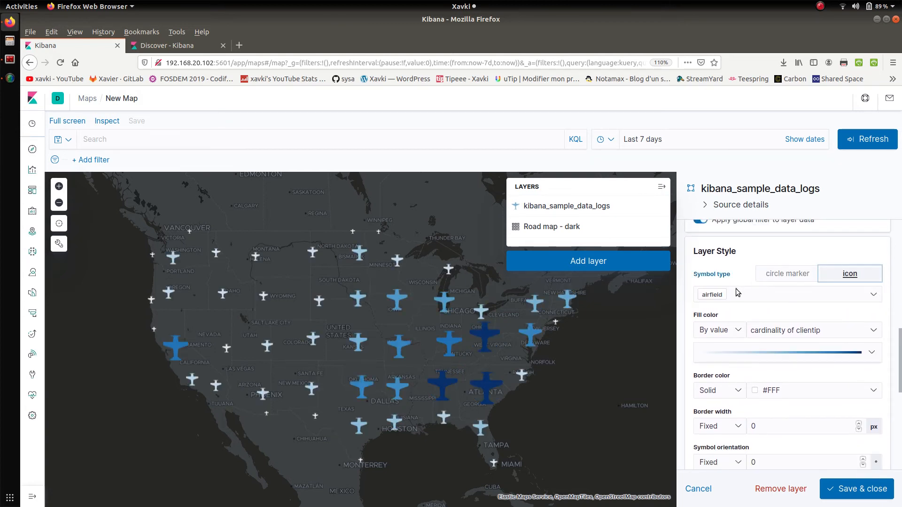
left_click(814, 278)
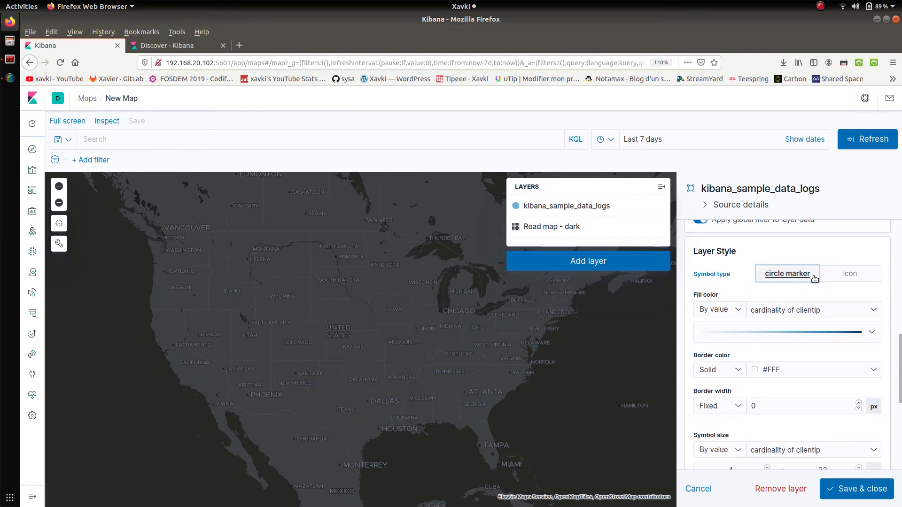
Step: Save the points layer's settings and close its editor
left_click_drag(901, 342, 901, 319)
scroll(901, 320, "up", 5)
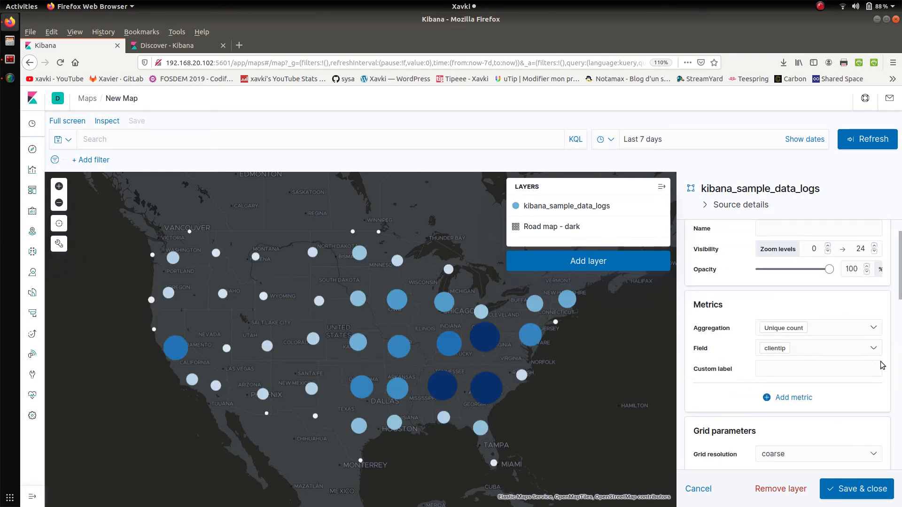
left_click(855, 490)
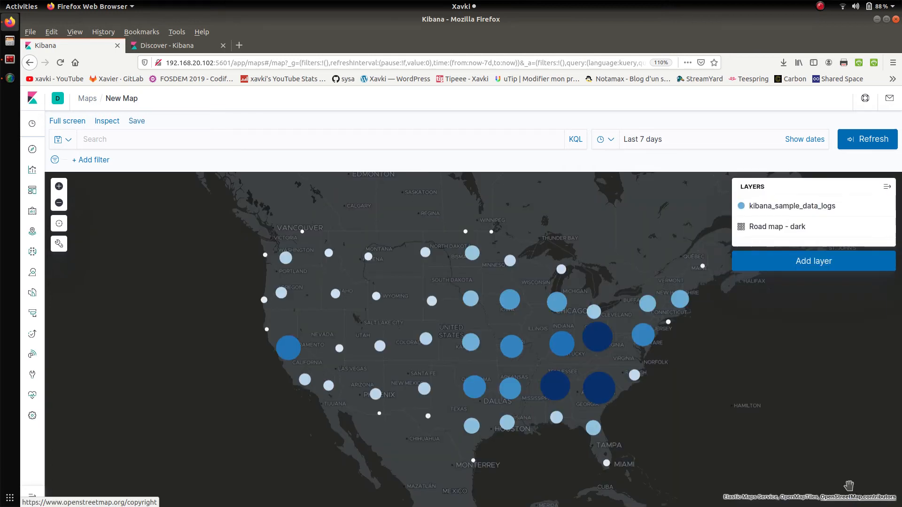
Step: Add another Grid aggregation layer from the kibana_sample_data_logs index pattern, shown as grid rectangles
left_click(819, 266)
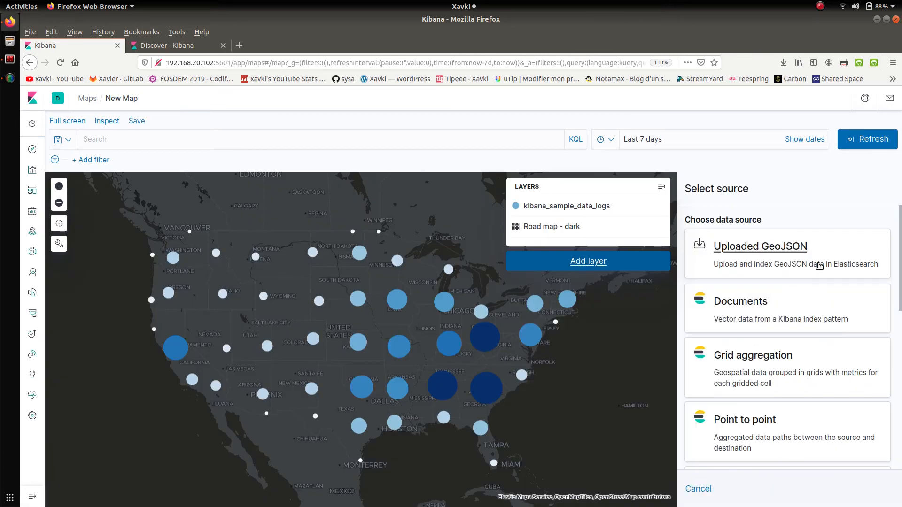
left_click(757, 356)
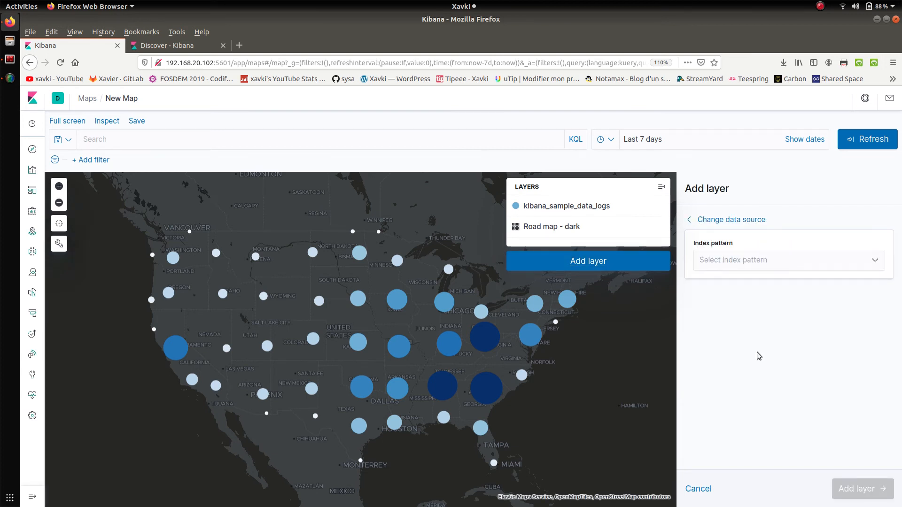
left_click(781, 259)
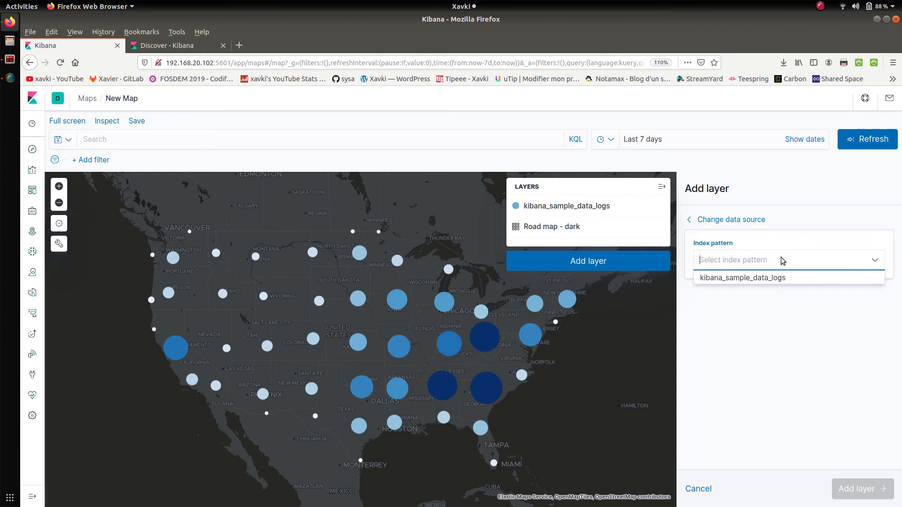
left_click(762, 277)
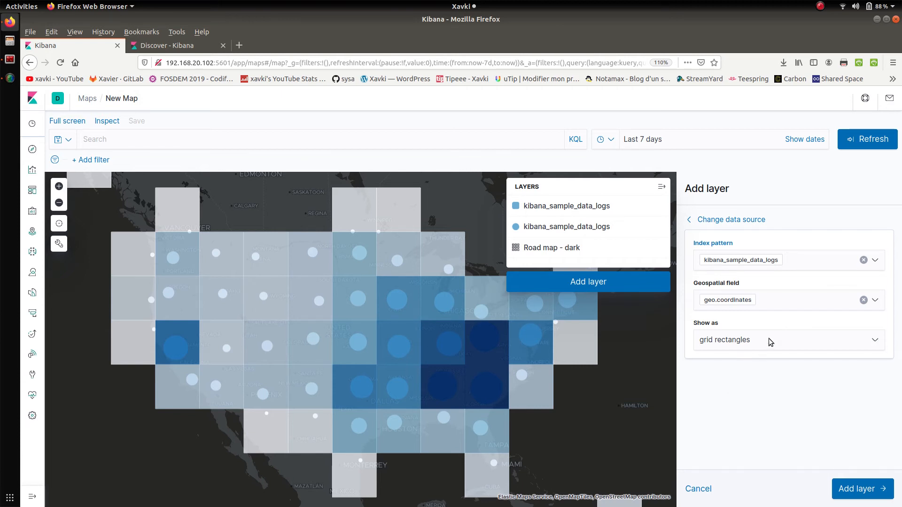
left_click(768, 339)
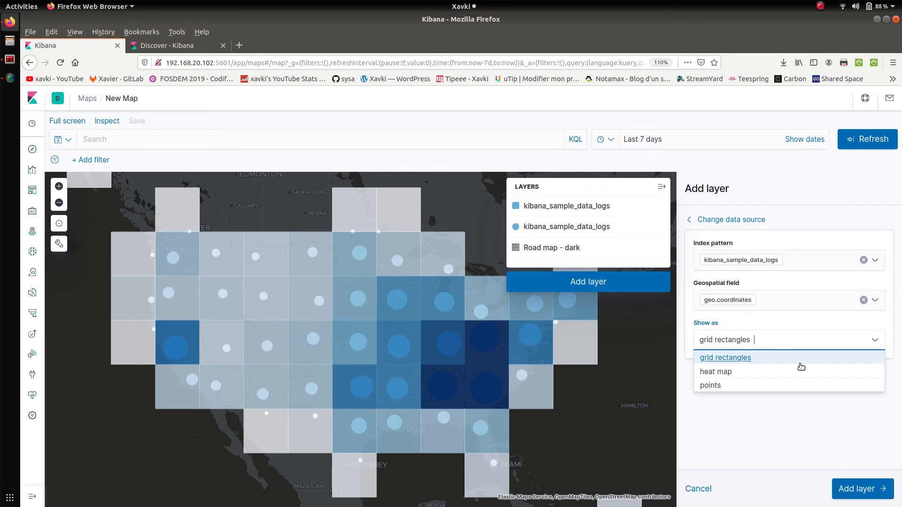
left_click(793, 452)
left_click(848, 491)
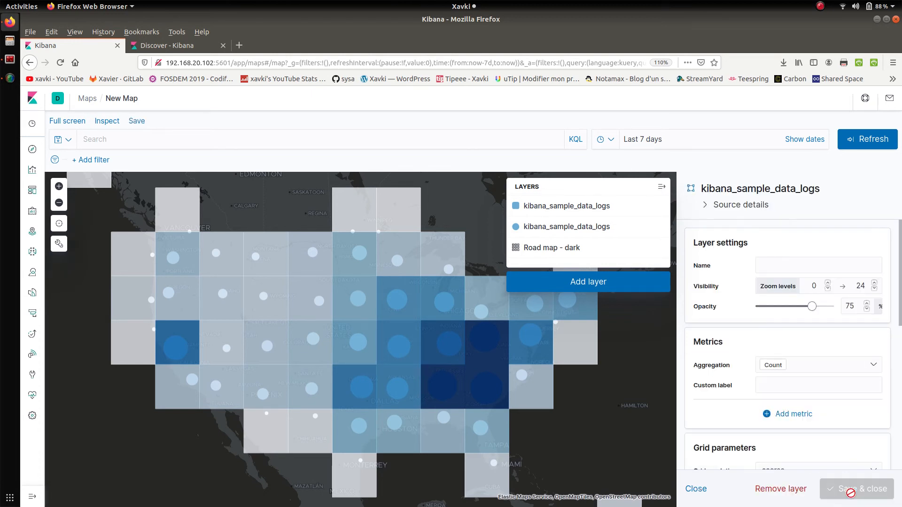
Step: Try Unique count as the metric aggregation of the grid rectangles layer
left_click_drag(900, 276, 900, 300)
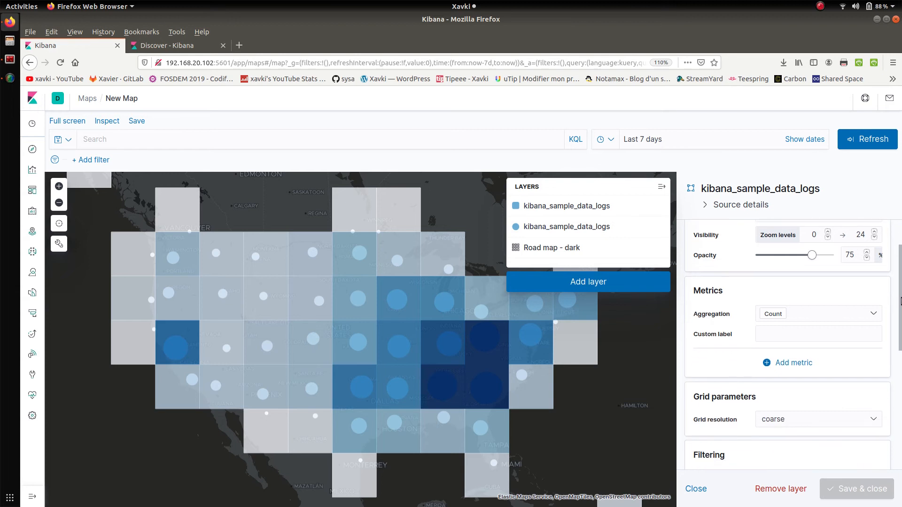
left_click(831, 318)
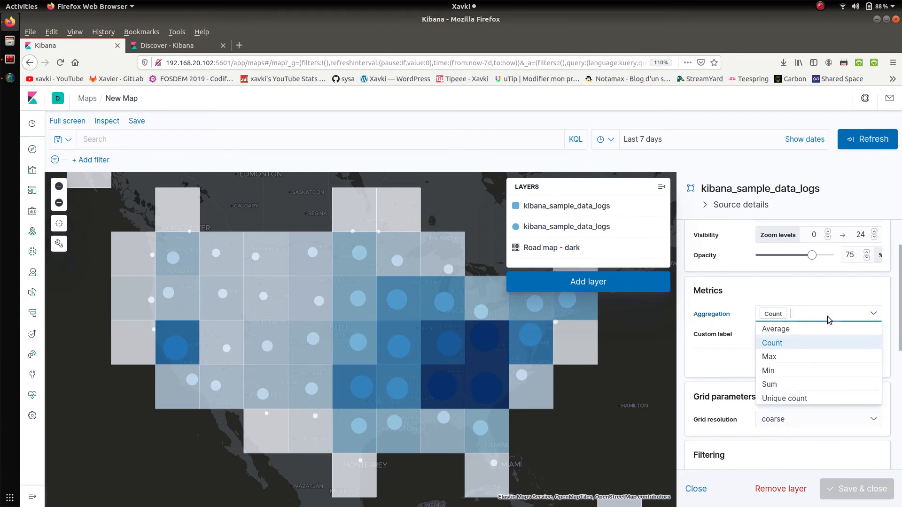
type("uni")
left_click(801, 331)
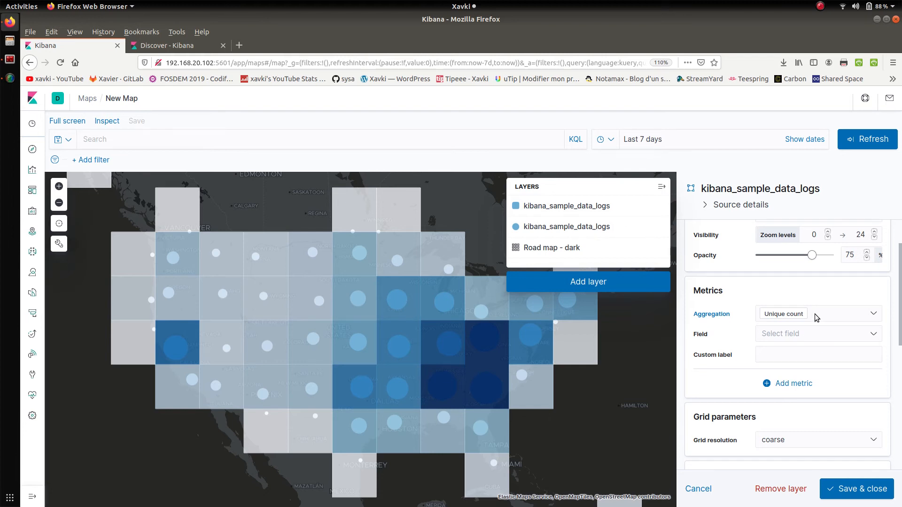
left_click(814, 314)
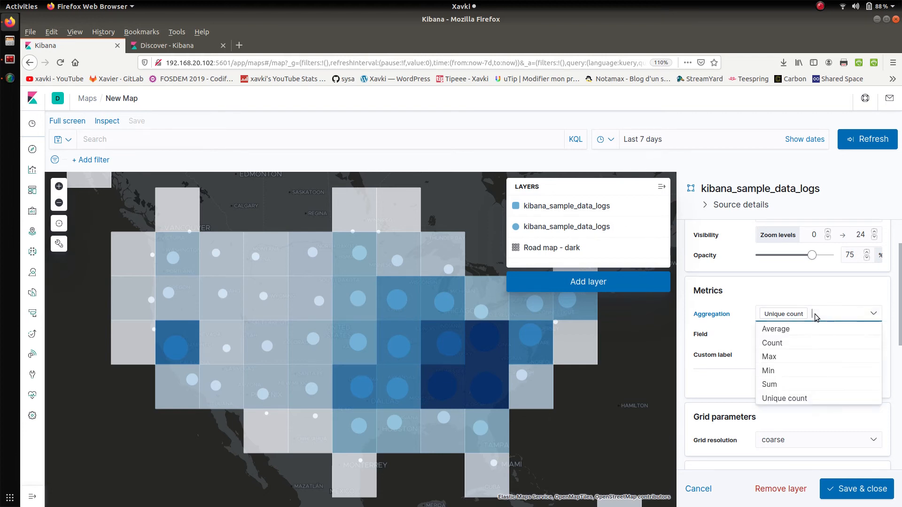
left_click(799, 294)
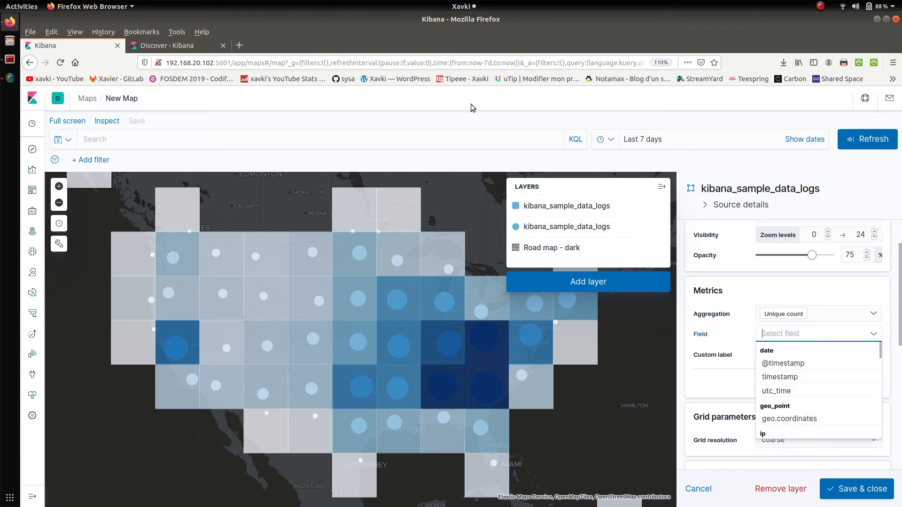
Step: Examine the fields of the expanded kibana_sample_data_logs document in Discover and return to the map
left_click(206, 46)
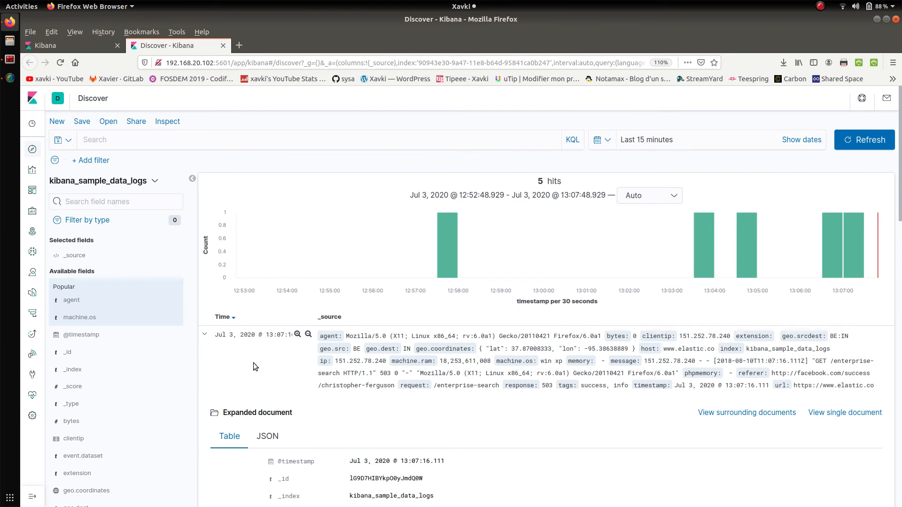
scroll(253, 362, "down", 3)
scroll(253, 364, "down", 5)
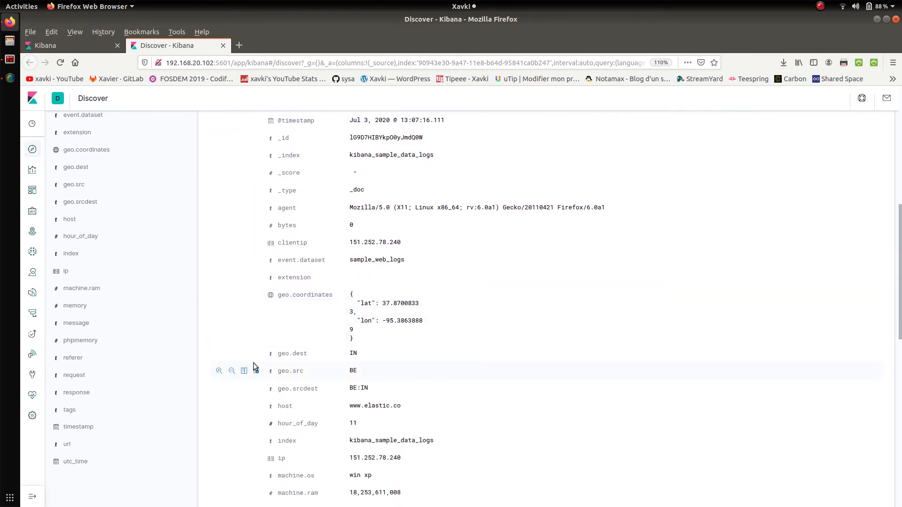
scroll(322, 394, "down", 3)
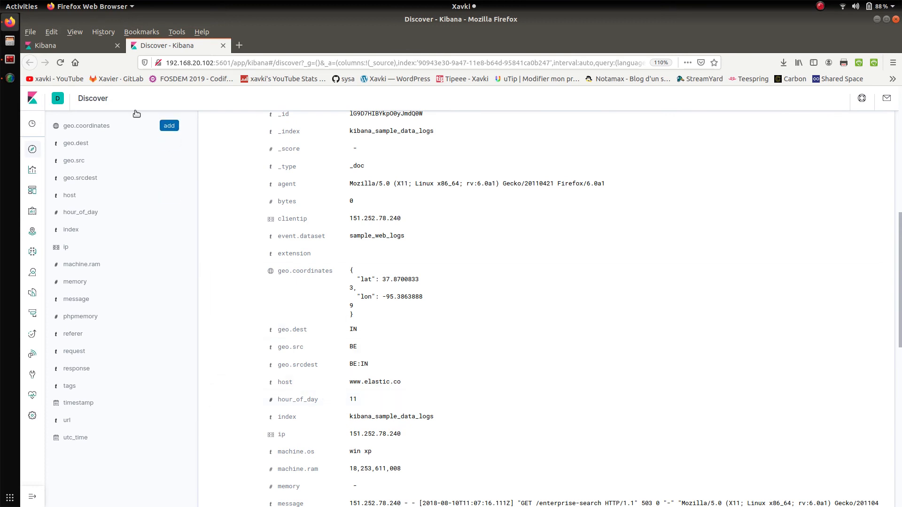
left_click(77, 44)
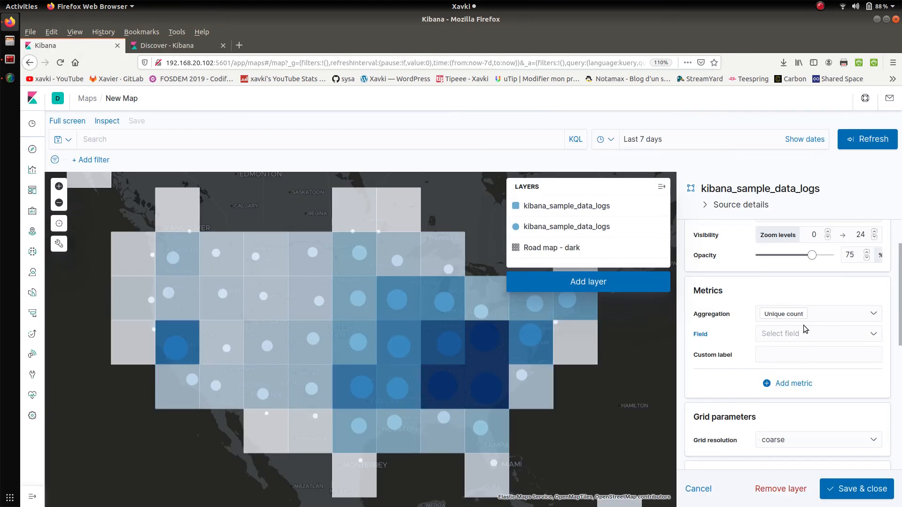
Step: Set the grid rectangles layer's metric to the Sum aggregation of the bytes field
left_click(799, 316)
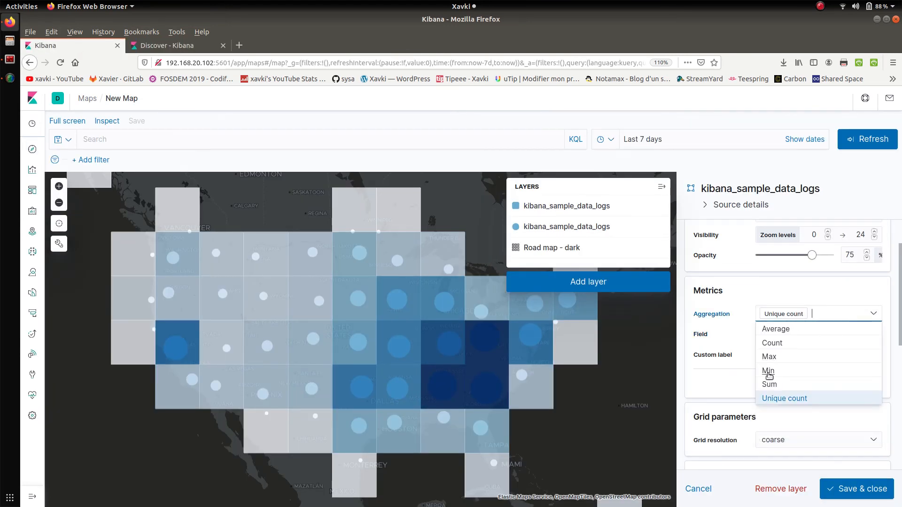
left_click(770, 385)
left_click(816, 334)
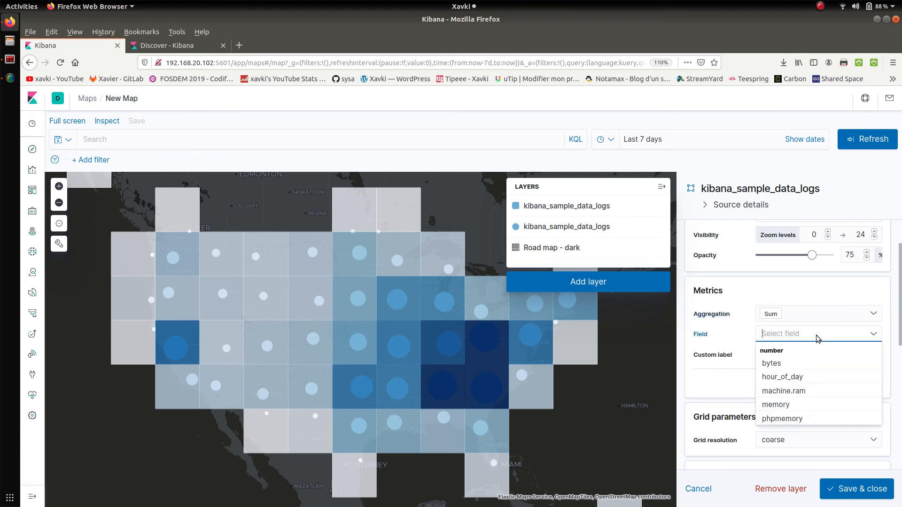
type("byt")
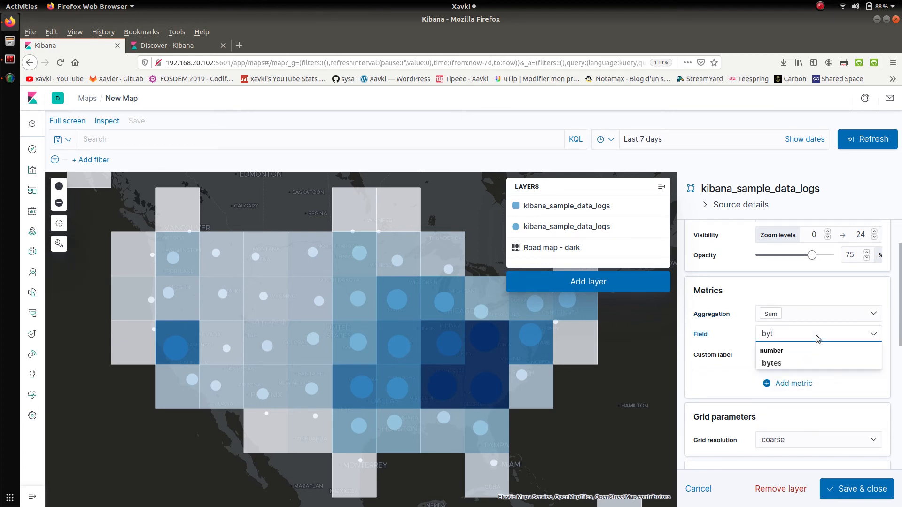
left_click(772, 362)
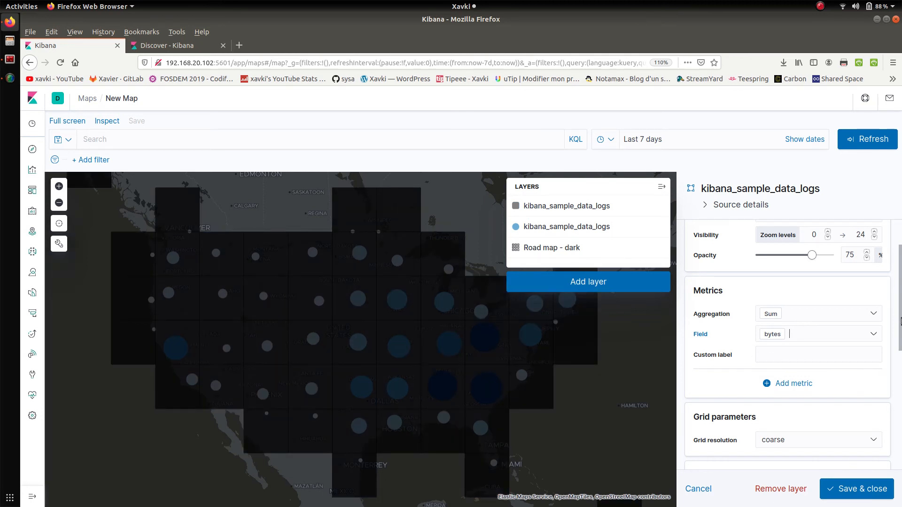
Step: Set the grid layer's fill color by value to sum of bytes, using the green color ramp
left_click_drag(901, 292, 901, 455)
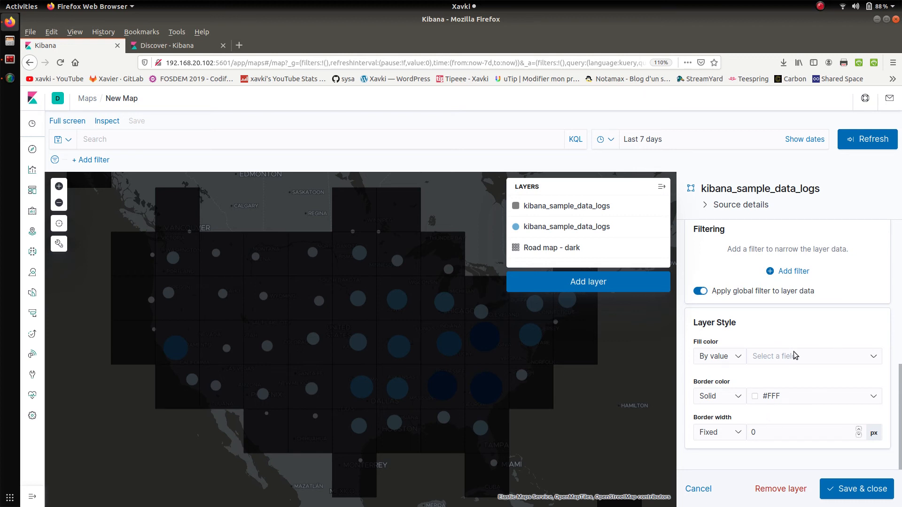
left_click(785, 362)
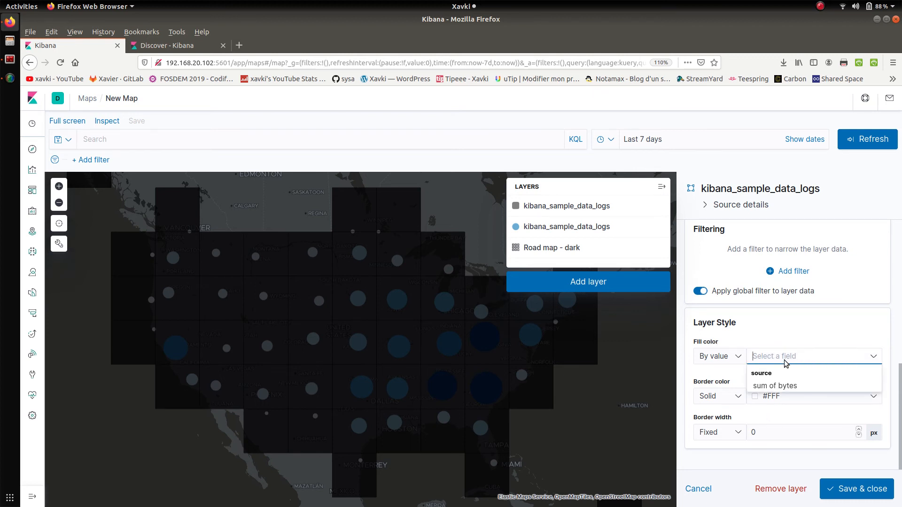
left_click(780, 386)
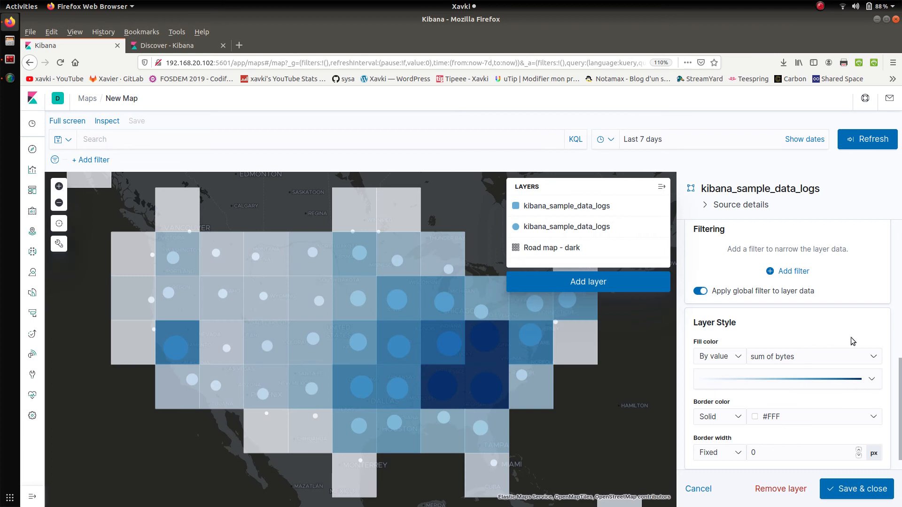
left_click(854, 383)
left_click(763, 294)
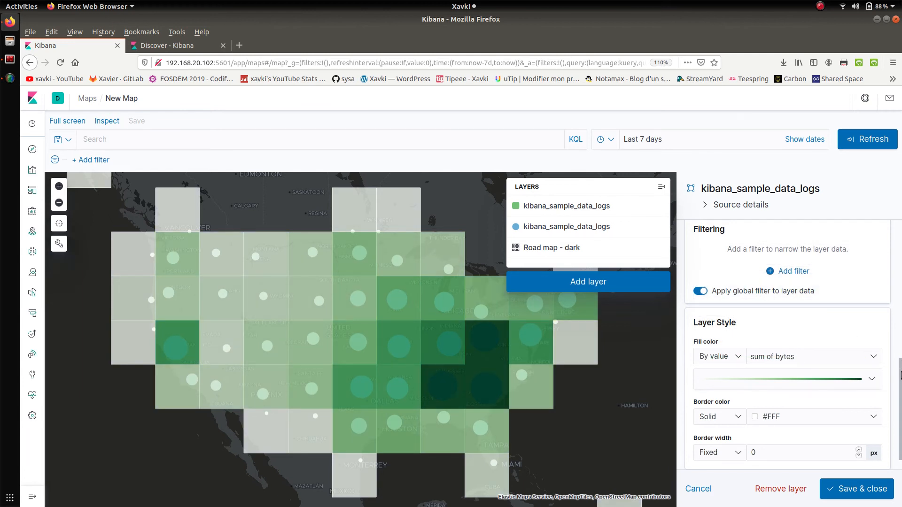
Step: Examine the border color and border width options in the grid layer's style settings
scroll(898, 393, "down", 1)
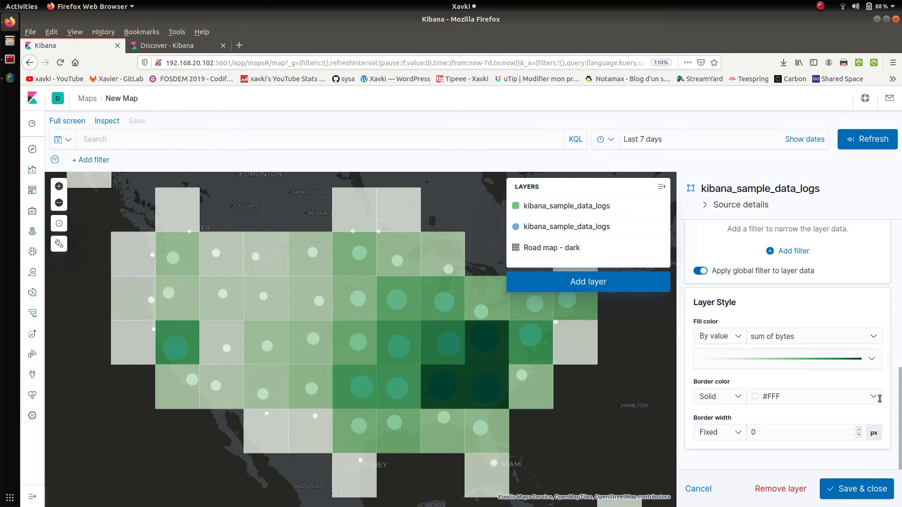
left_click(726, 399)
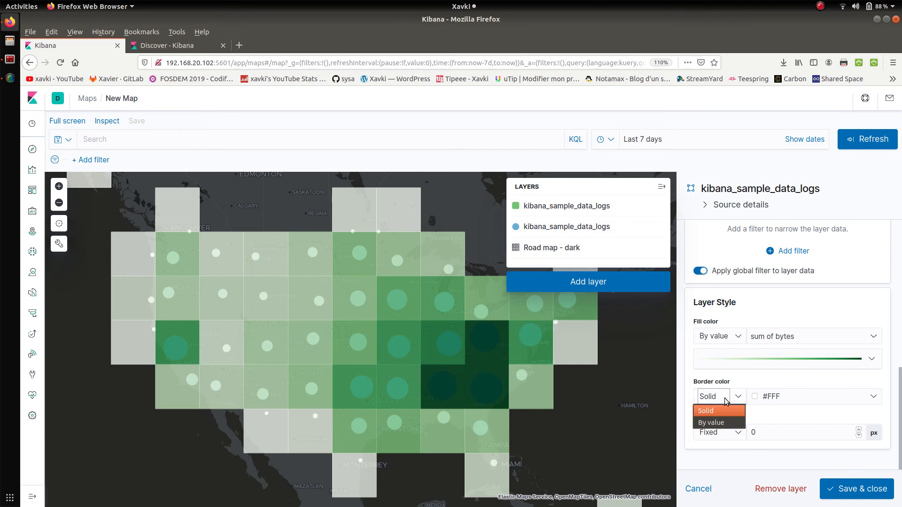
left_click(726, 399)
left_click(873, 397)
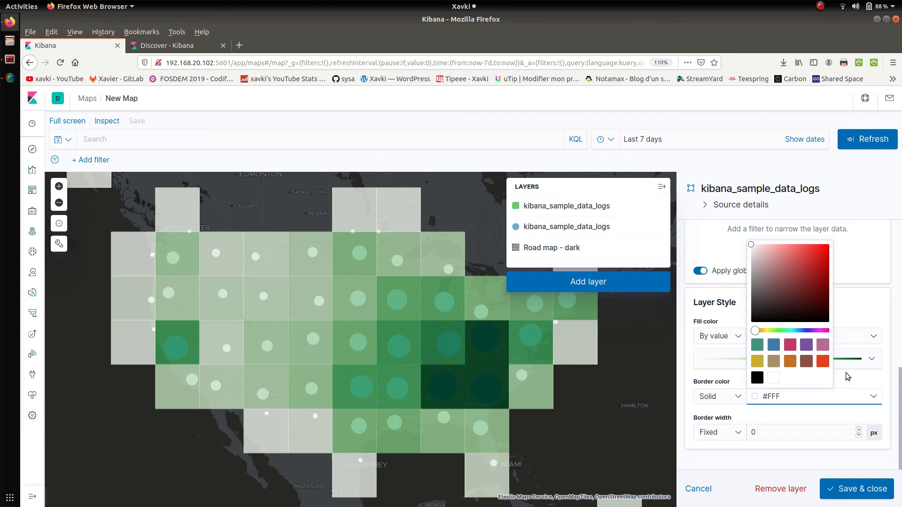
key("Escape")
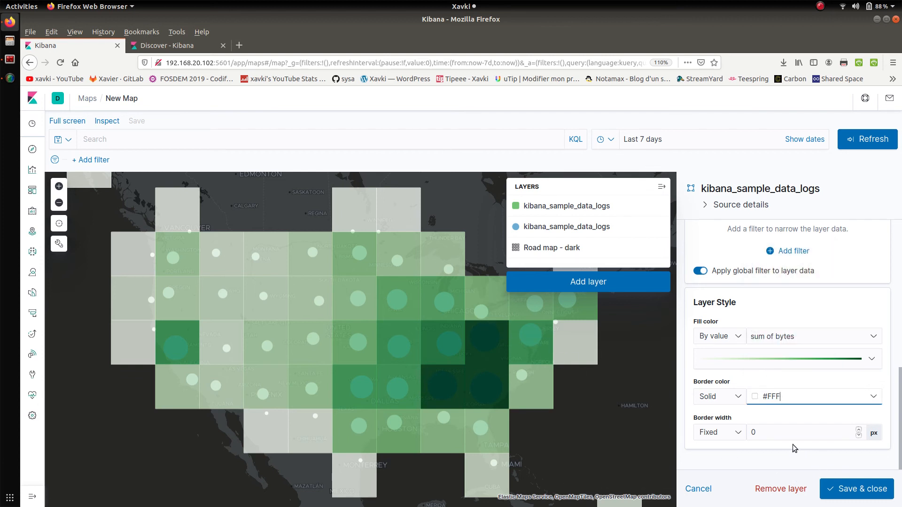
left_click(765, 433)
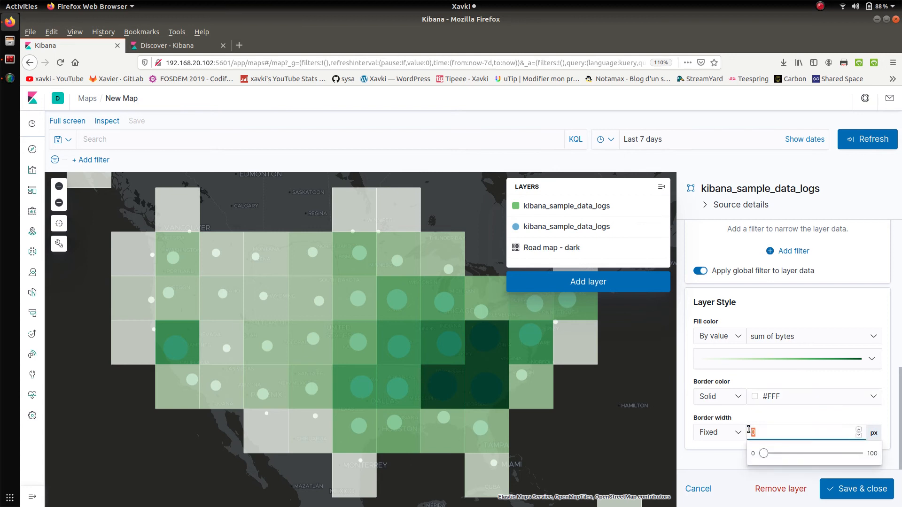
left_click_drag(766, 455, 753, 455)
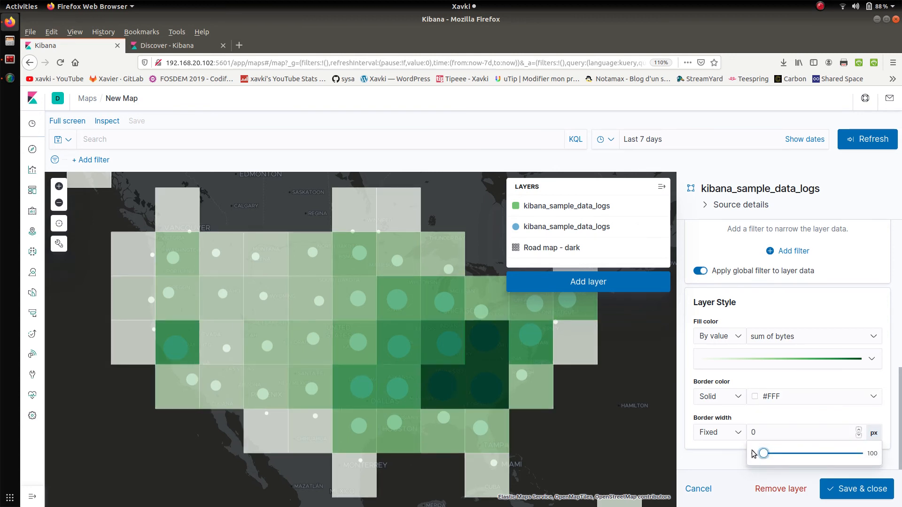
left_click(731, 452)
left_click(726, 438)
left_click(727, 434)
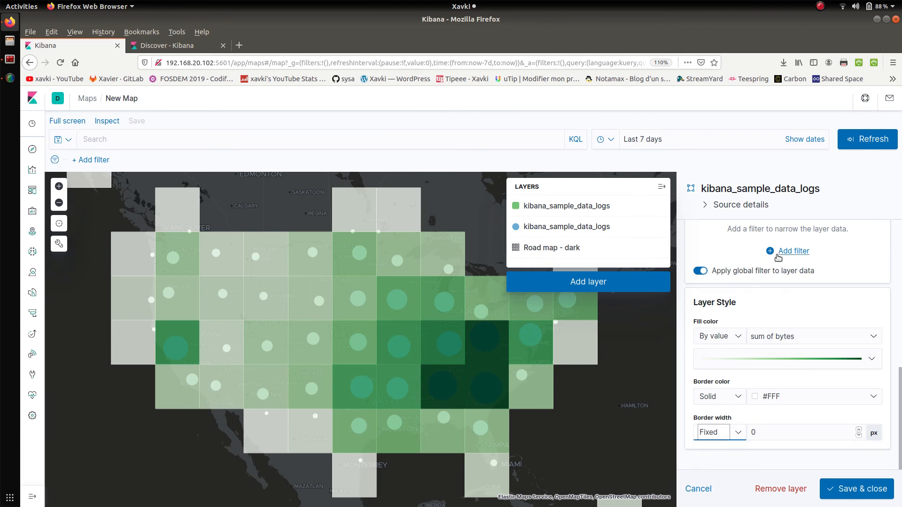
Step: Preview the grid layer's border width by value on sum of bytes and return it to Fixed
left_click(737, 432)
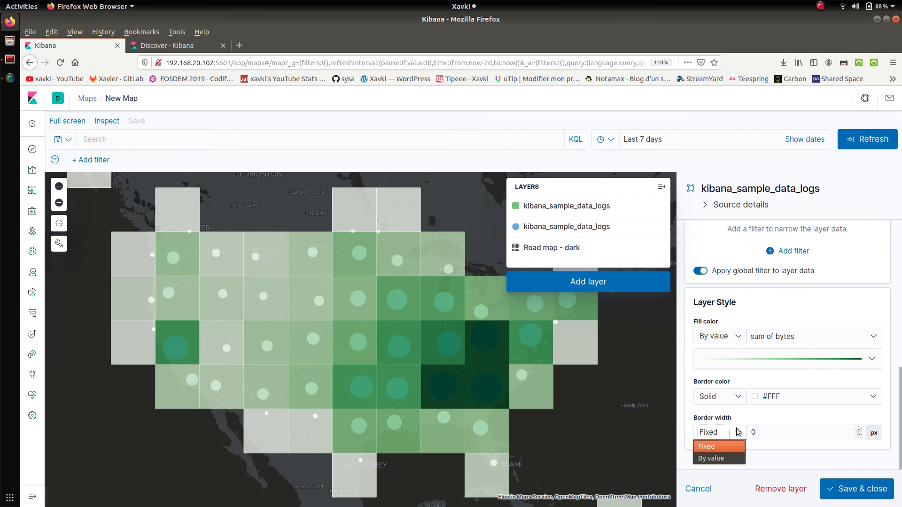
left_click(726, 461)
left_click(773, 434)
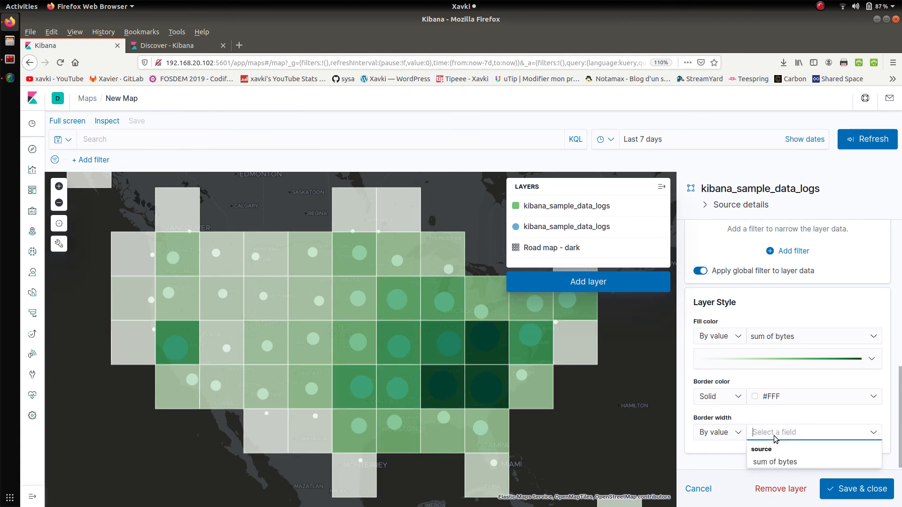
left_click(774, 461)
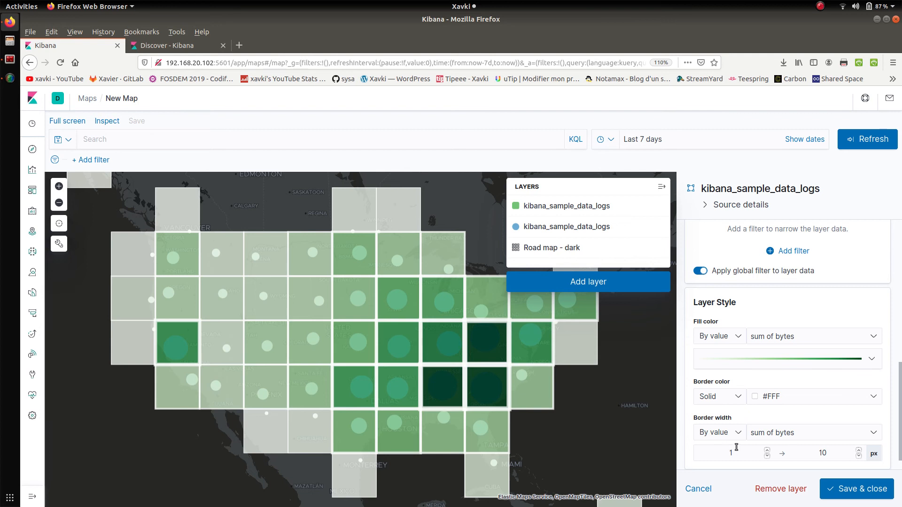
left_click(722, 434)
left_click(719, 445)
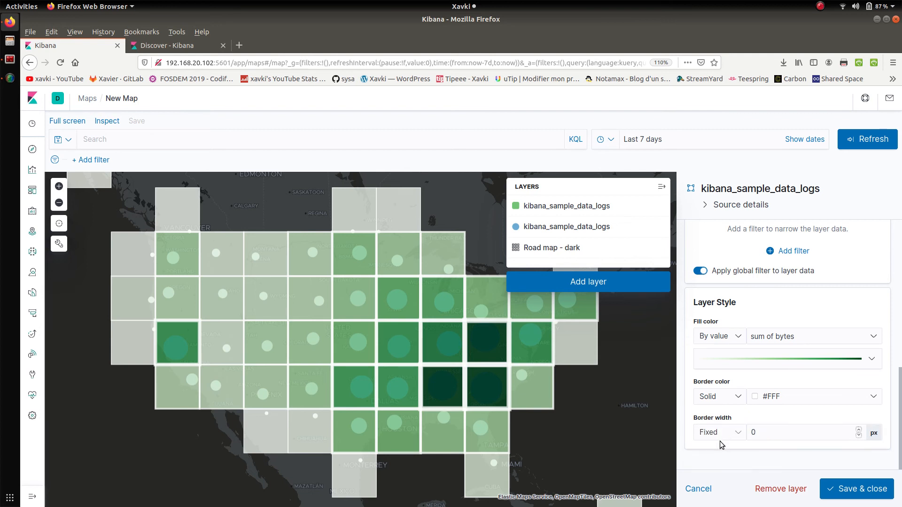
Step: Save and close the grid layer's settings, and move the points layer above the grid layer
left_click(859, 491)
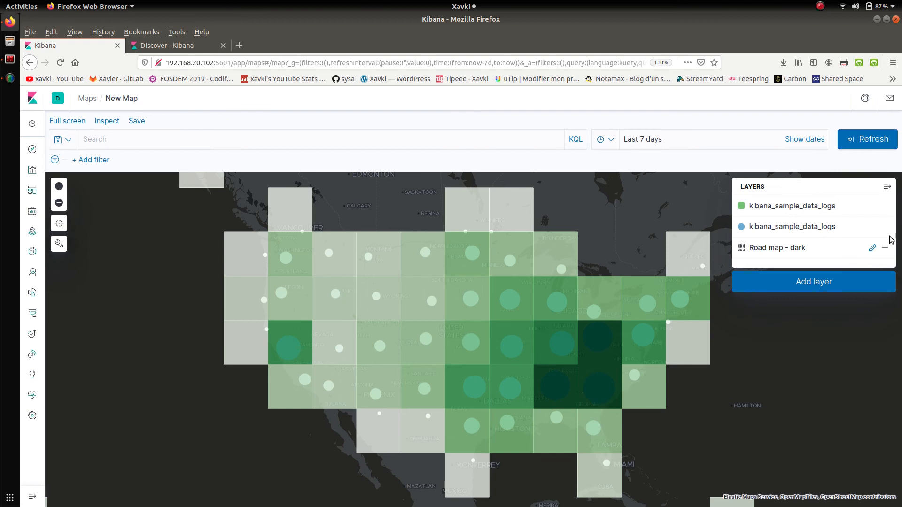
left_click_drag(884, 227, 882, 206)
left_click(640, 338)
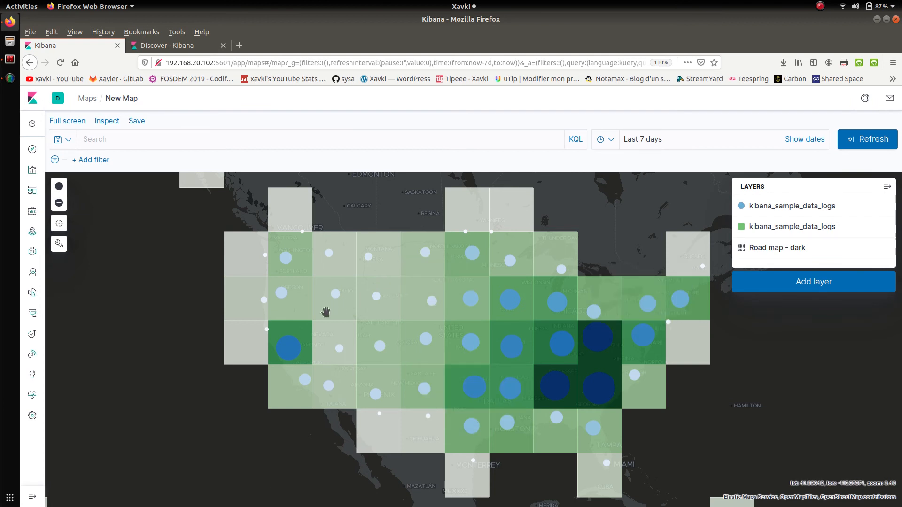
Step: Inspect the client IP cardinality tooltip of the large point on the US west coast
left_click(289, 348)
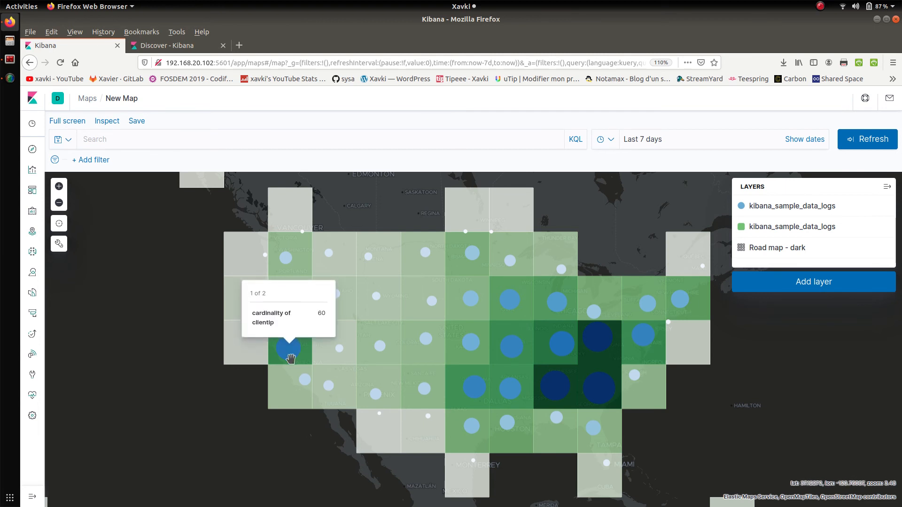
left_click(376, 349)
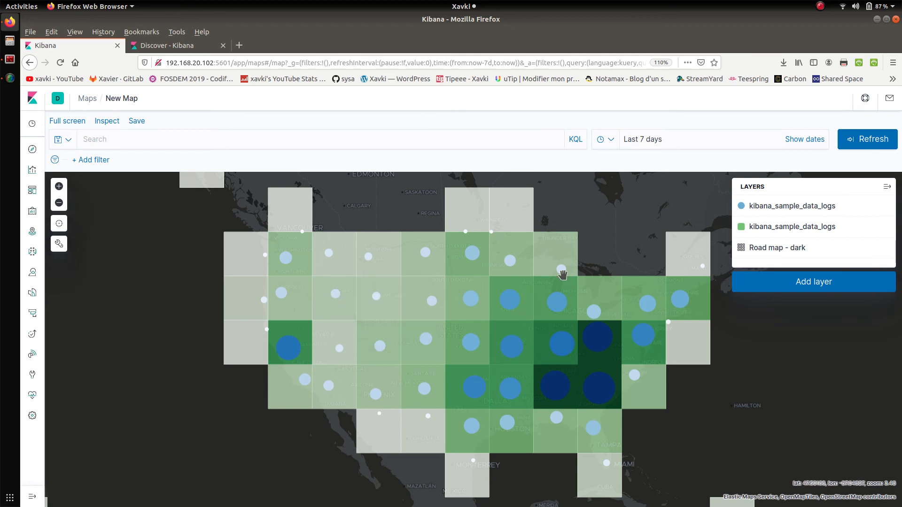
left_click(631, 313)
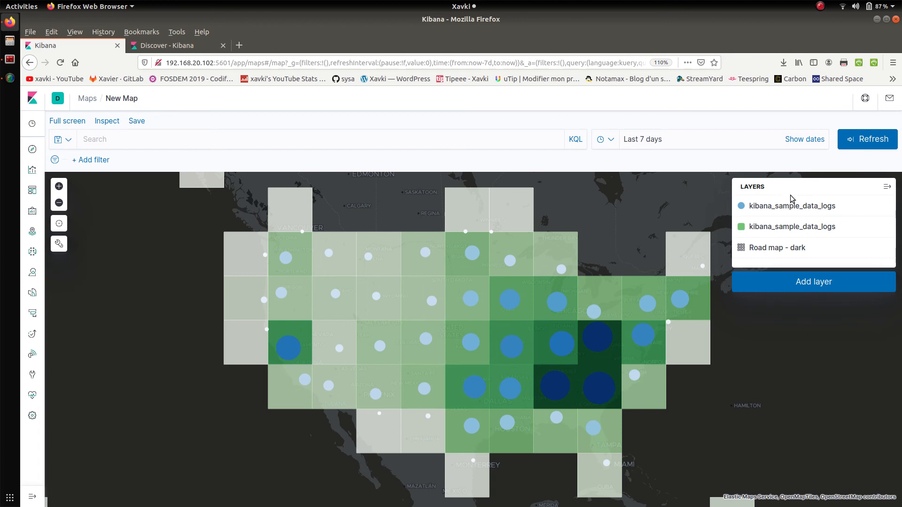
Step: Collapse and restore the layer list, and look through the data sources offered for a new layer
left_click(885, 190)
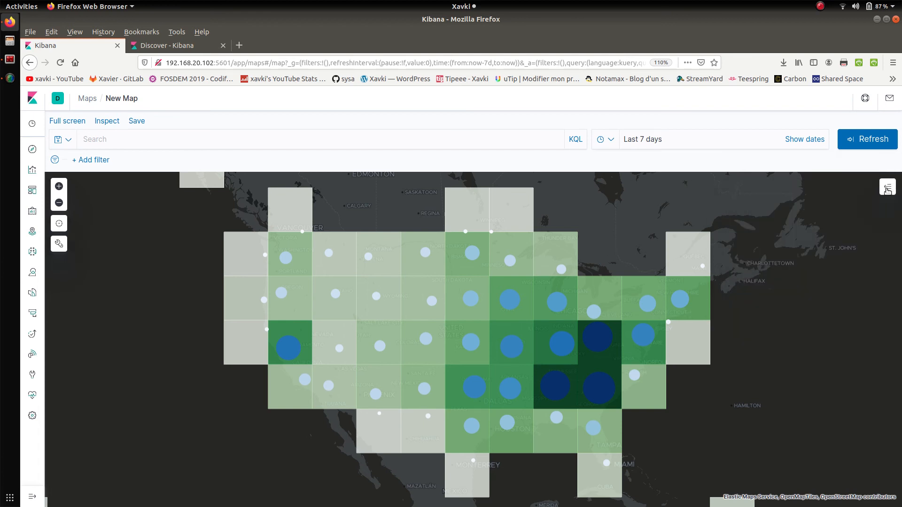
left_click(886, 188)
left_click(826, 280)
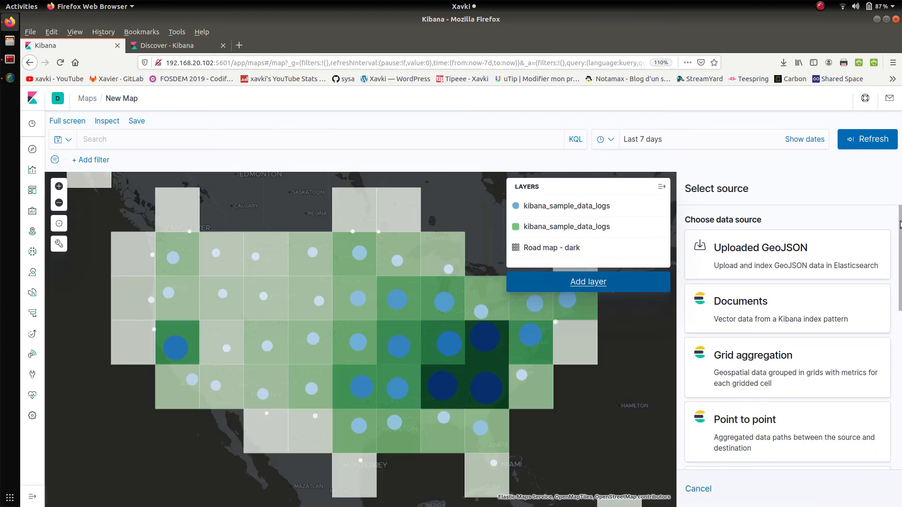
scroll(794, 282, "down", 5)
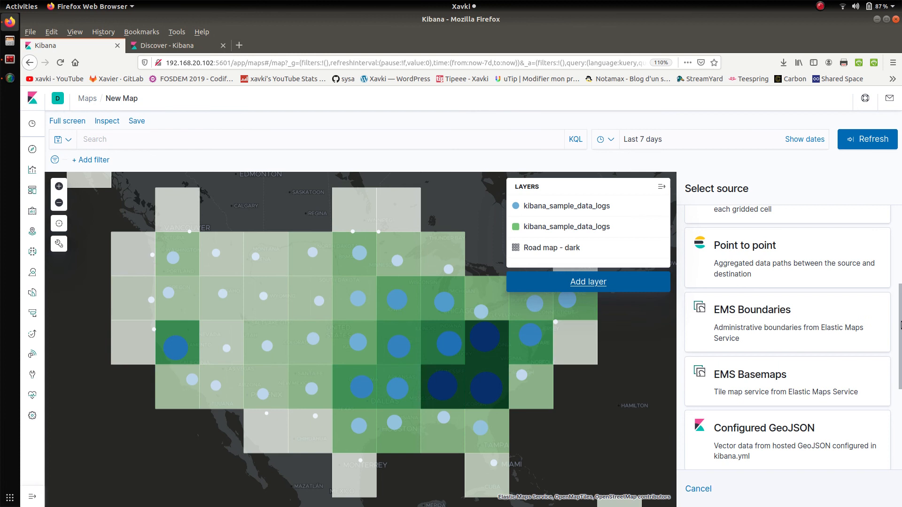
scroll(901, 341, "down", 1)
scroll(901, 342, "down", 3)
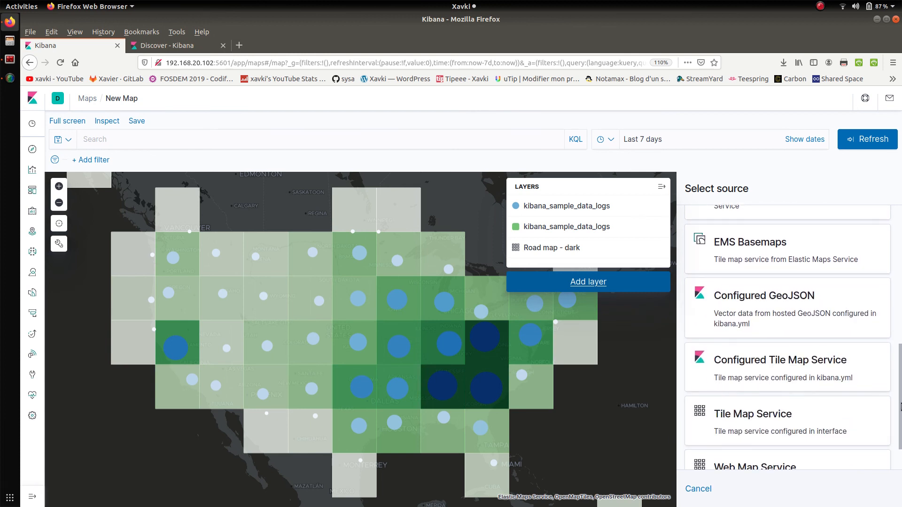
scroll(866, 452, "down", 1)
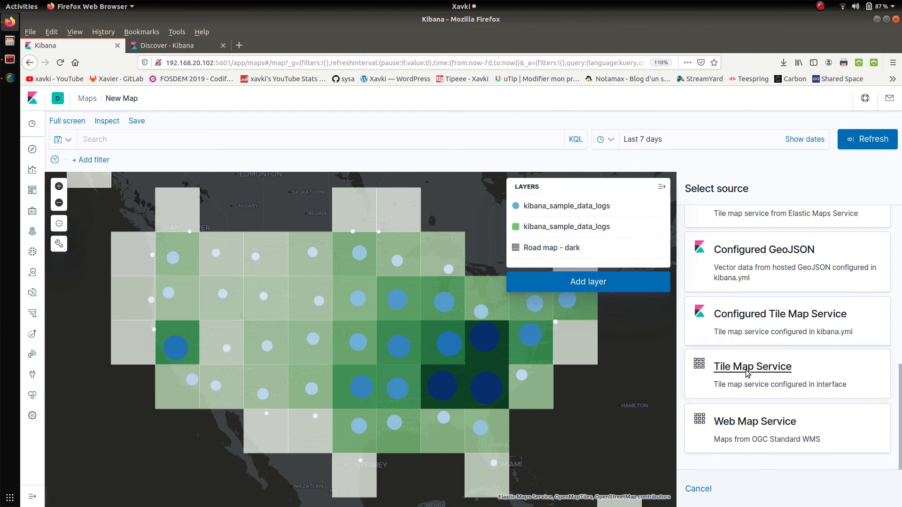
Step: View the URL and attribution settings of the Tile Map Service source and return to the source list
left_click(752, 387)
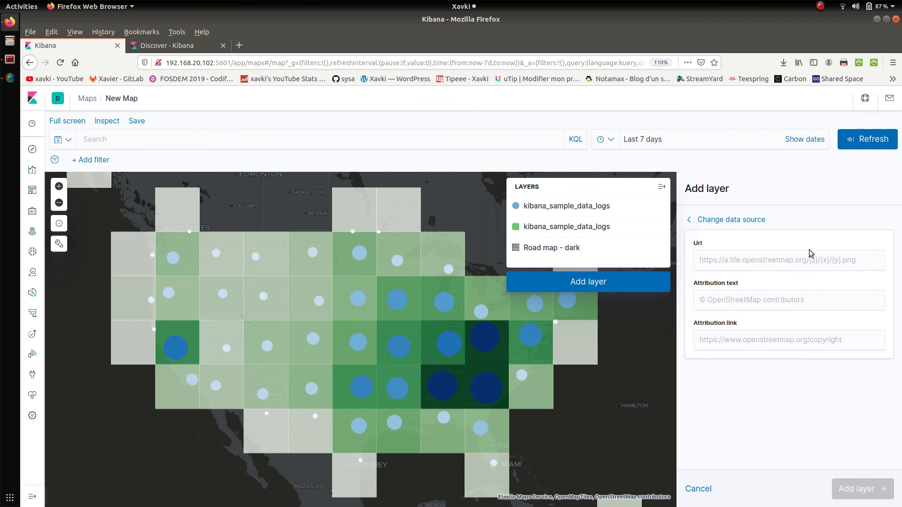
left_click(846, 259)
left_click(691, 226)
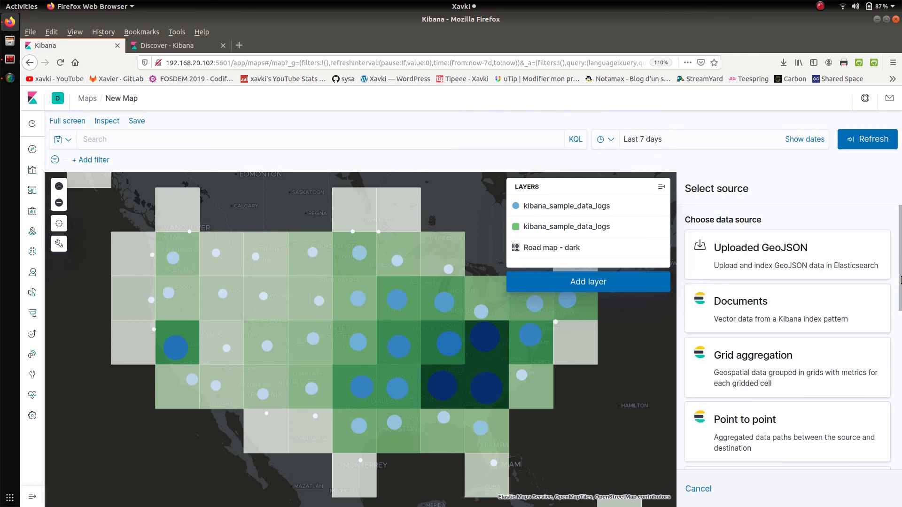
Step: Review the full list of data source types, from Web Map Service back up to Uploaded GeoJSON
left_click_drag(901, 277, 901, 419)
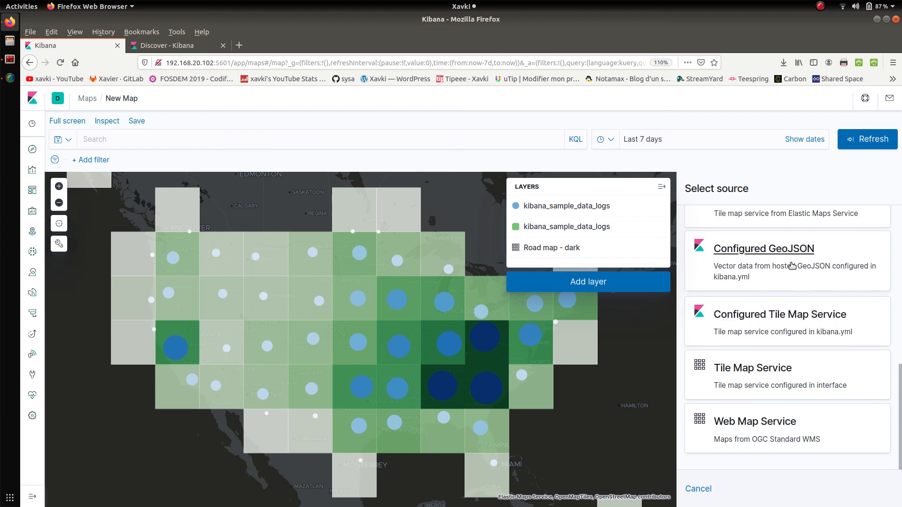
left_click_drag(900, 436, 900, 360)
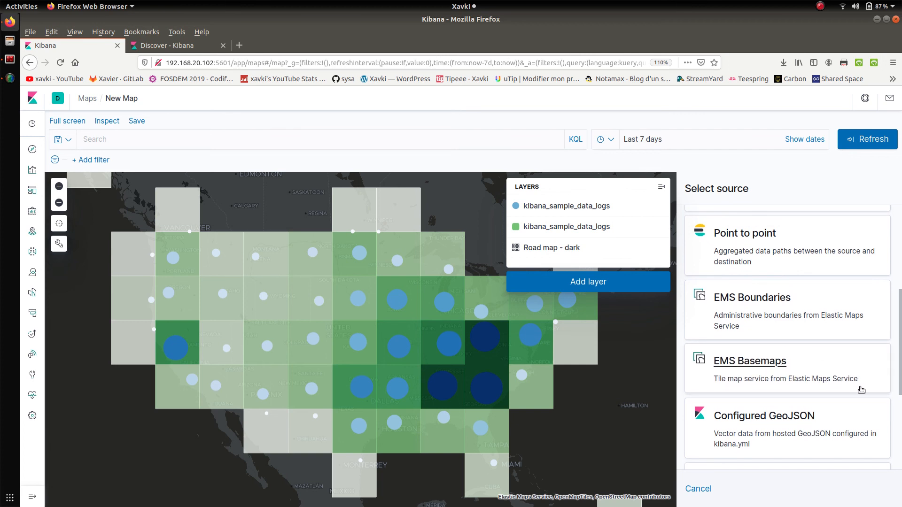
left_click_drag(900, 349, 899, 219)
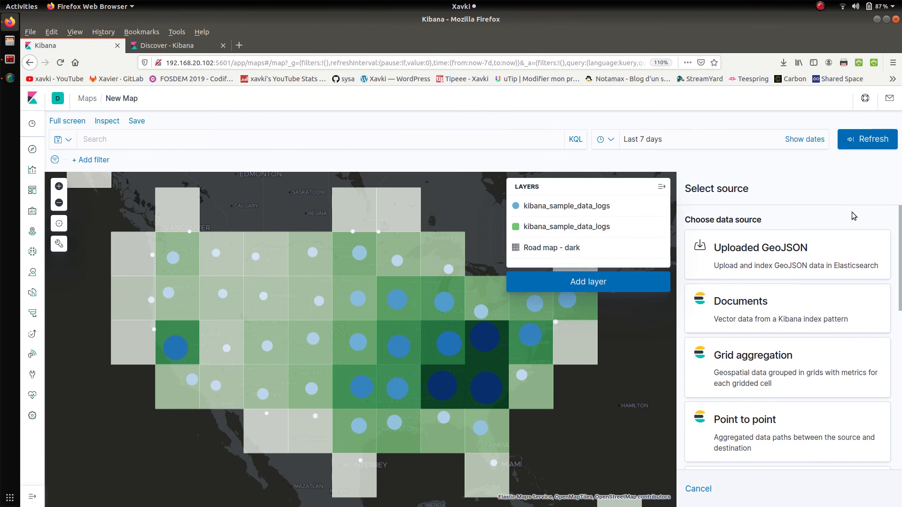
Step: Save the map with the title xavki_maps
left_click(136, 122)
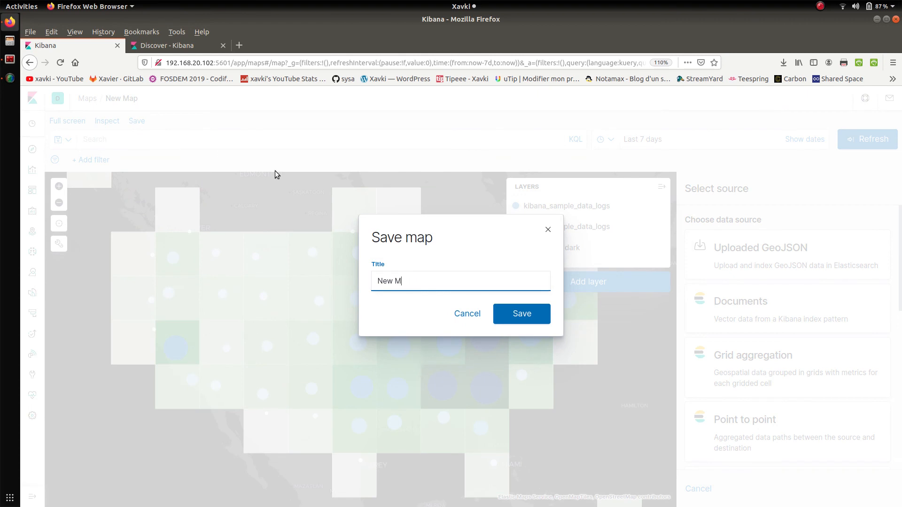
key("BackSpace")
key("BackSpace")
type("xav")
left_click(522, 313)
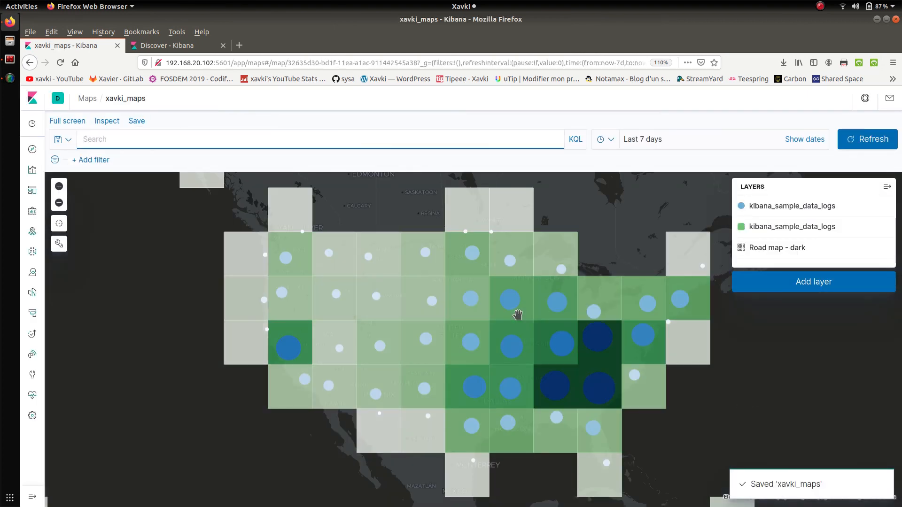
Step: Inspect the map's kibana_sample_data_logs request, viewing its statistics, request body and response, and close the inspector
left_click_drag(367, 227, 409, 335)
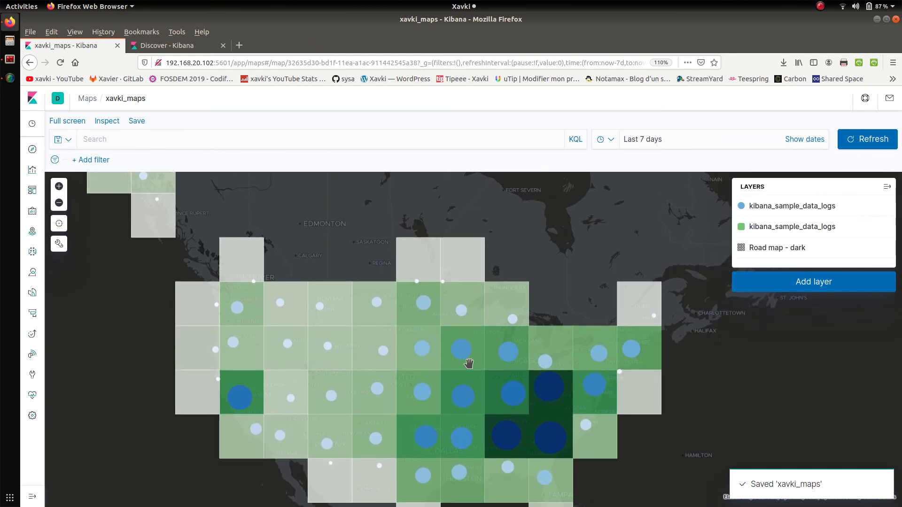
left_click(106, 121)
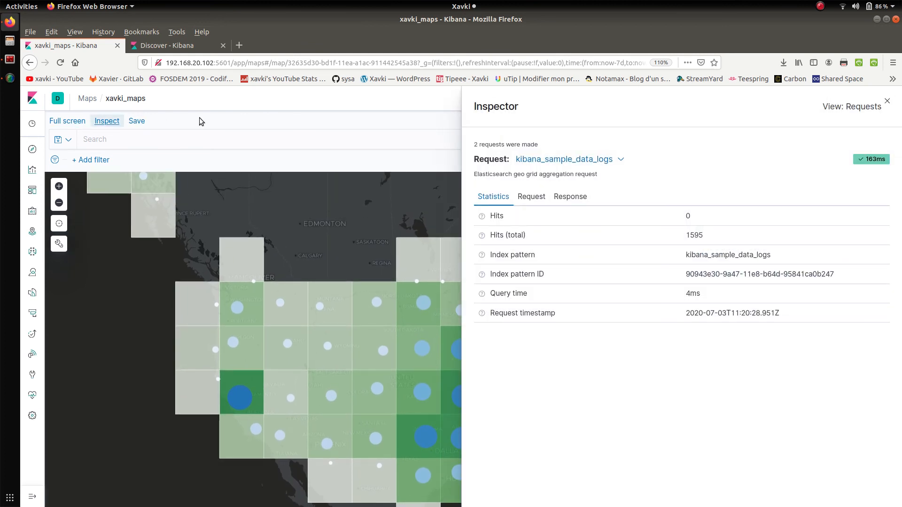
left_click(540, 194)
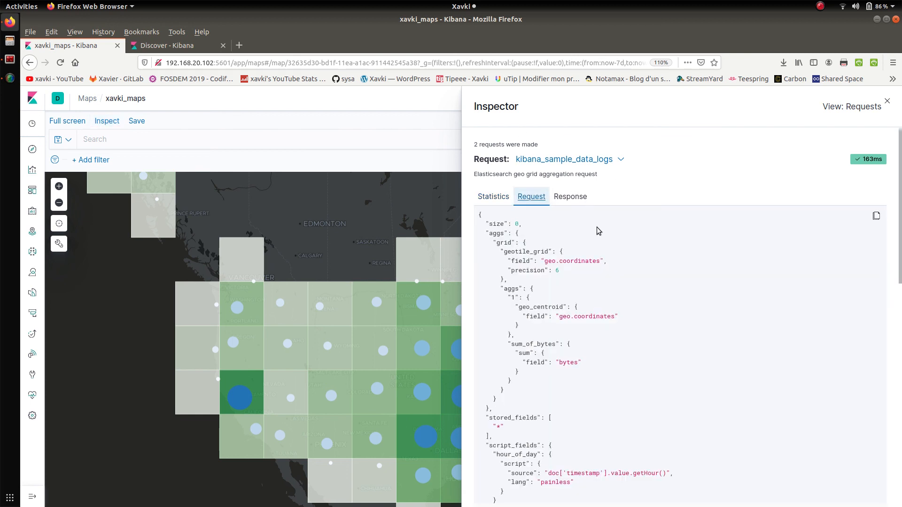
left_click(570, 196)
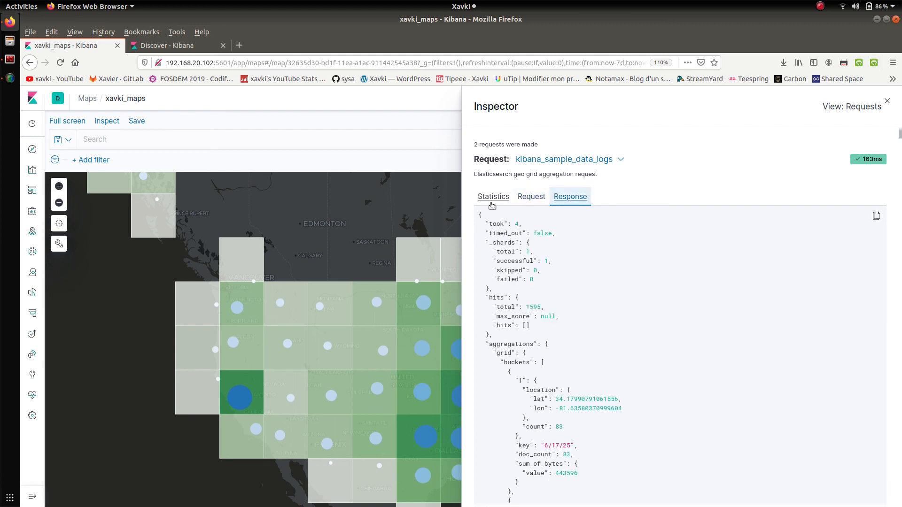
left_click(493, 197)
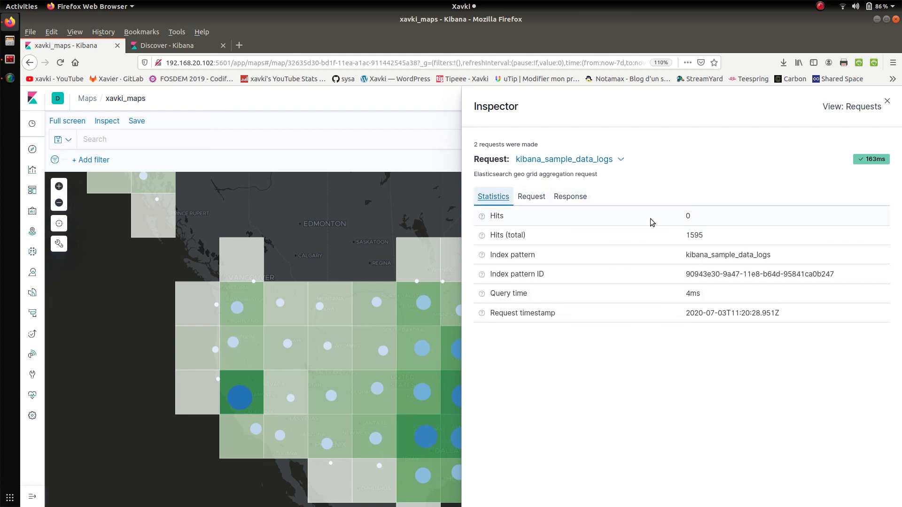
left_click(887, 101)
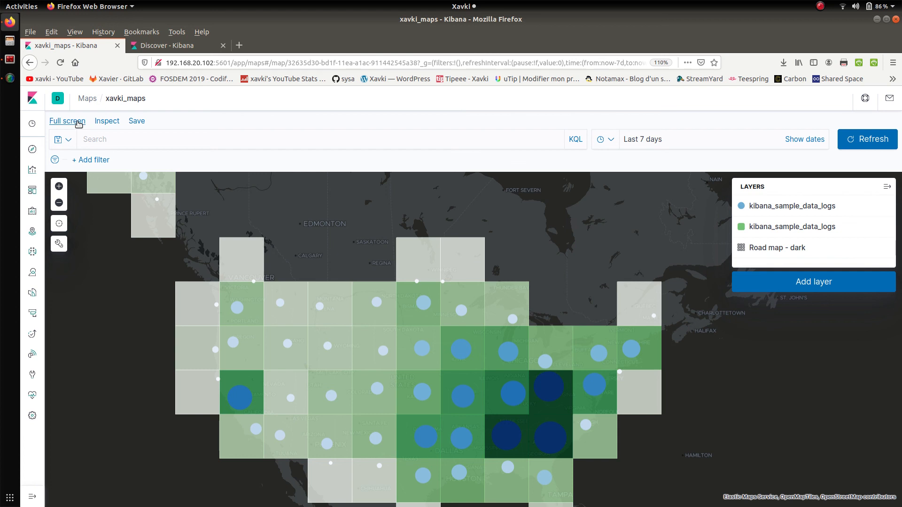
Step: Check the map's tools, view the map in full screen mode and return to the normal view
left_click(59, 245)
left_click(61, 245)
left_click(72, 122)
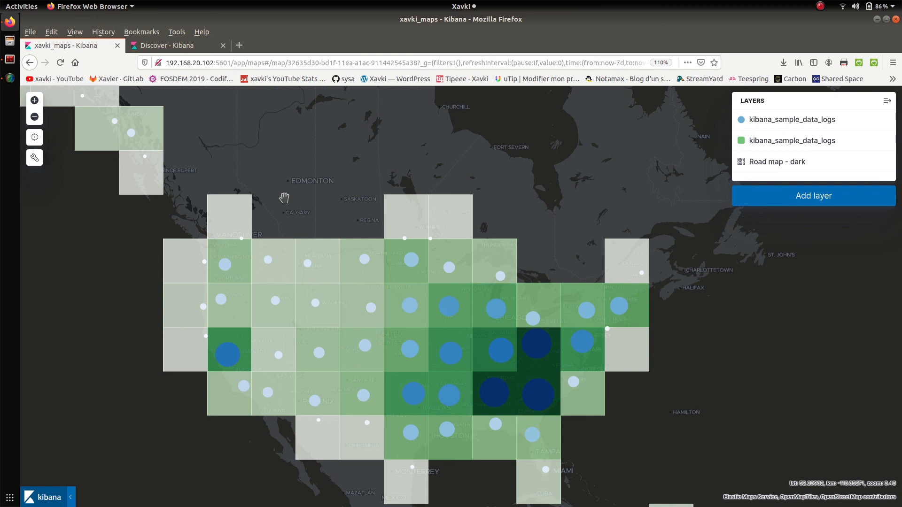
left_click(57, 500)
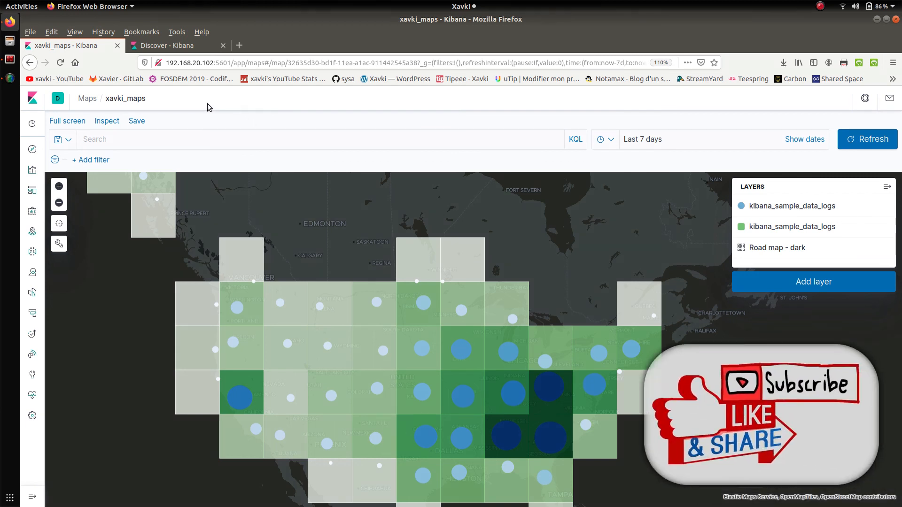
left_click(12, 83)
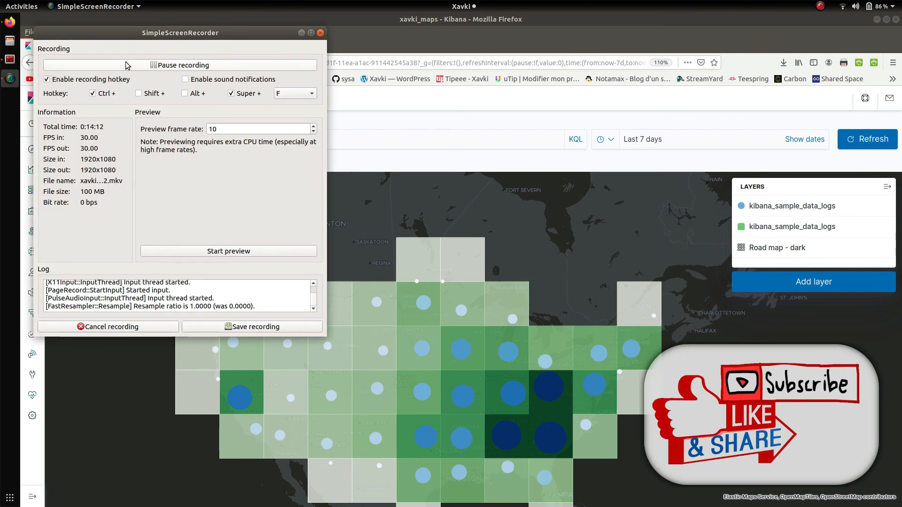